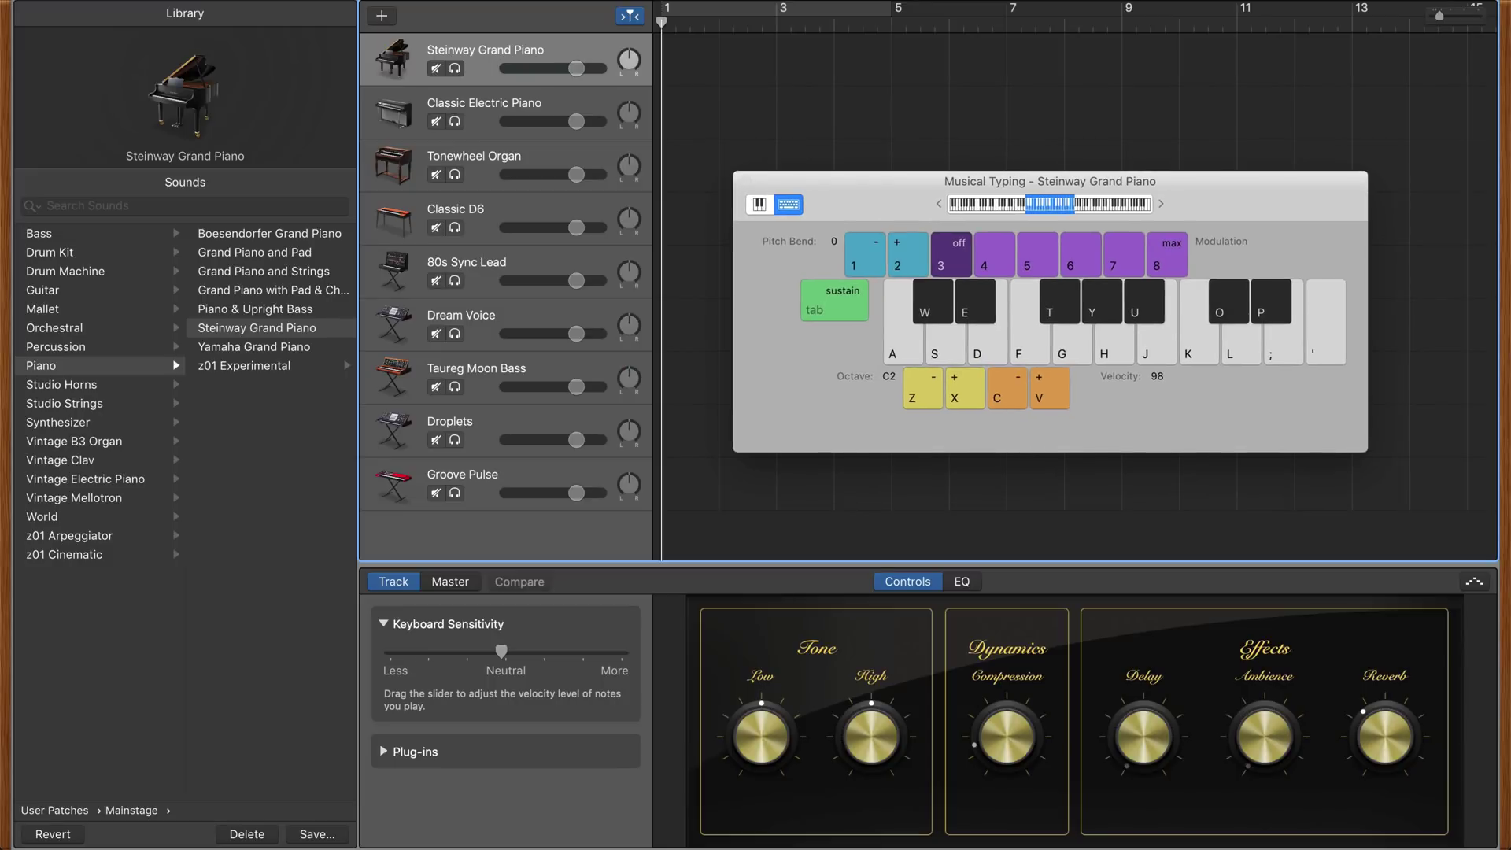
# - Play a few chords on the Steinway Grand Piano with Musical Typing
pyautogui.press('s')
pyautogui.press('d')
pyautogui.press('k')
pyautogui.press('j')
pyautogui.press('h')
pyautogui.press('k')
pyautogui.press('h')
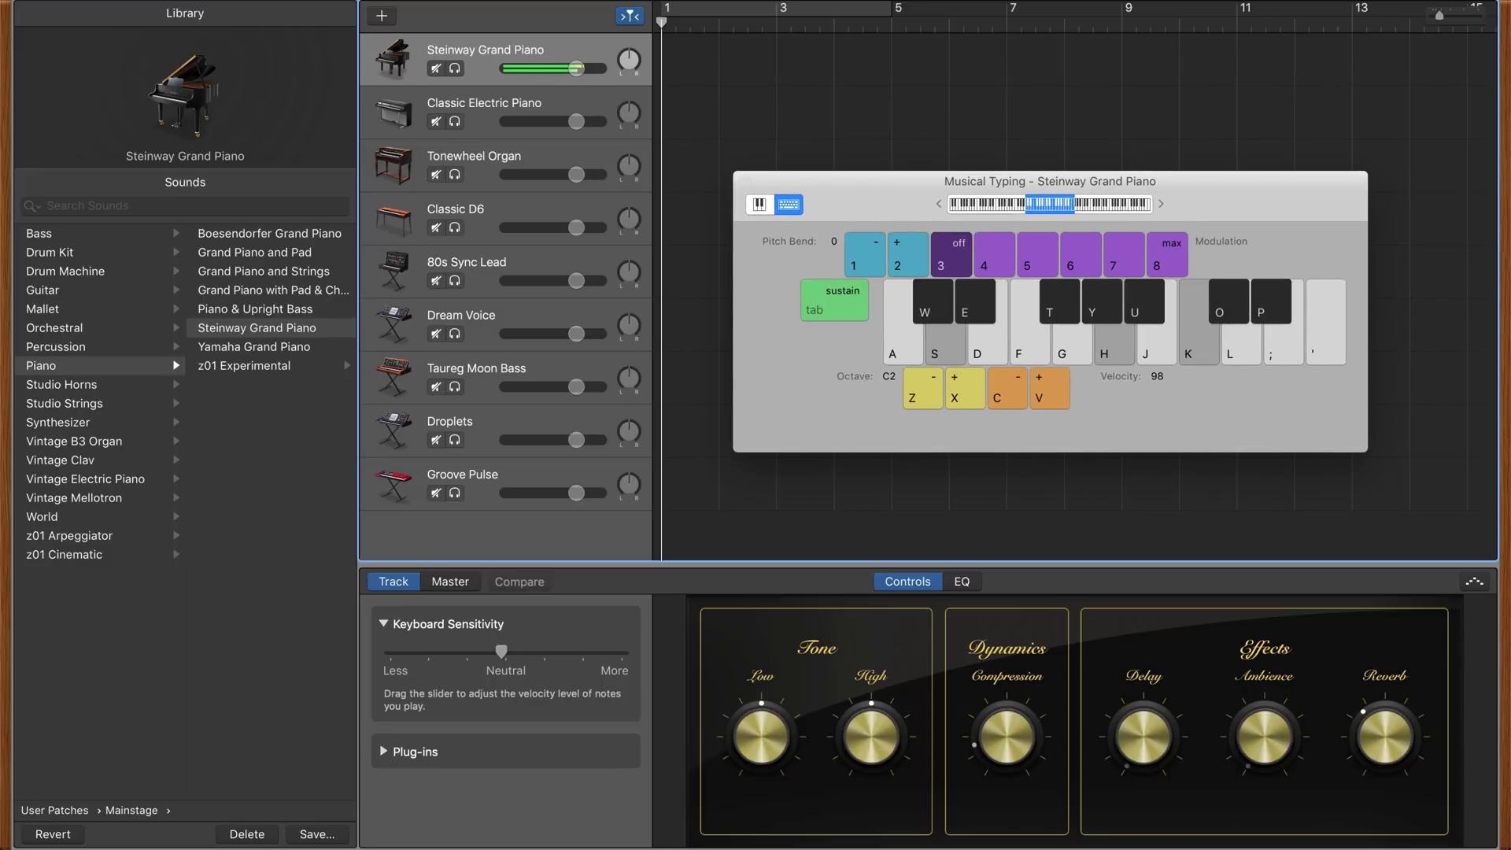
# - Play a short melody and a few more notes on the Steinway piano
pyautogui.press('h')
pyautogui.press('l')
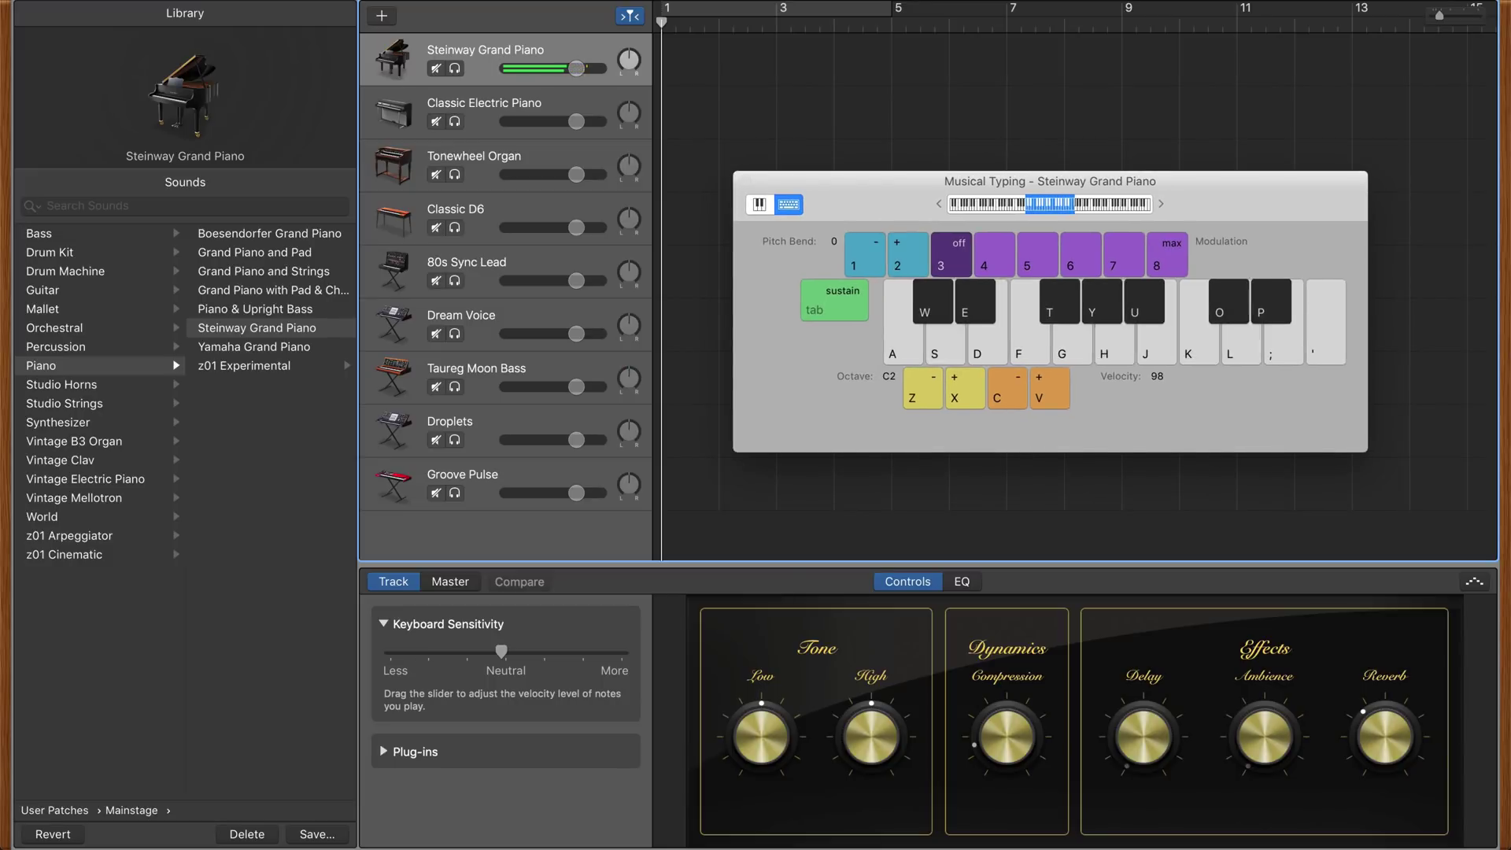
pyautogui.press('k')
pyautogui.press('h')
pyautogui.press('l')
pyautogui.press('h')
pyautogui.press('a')
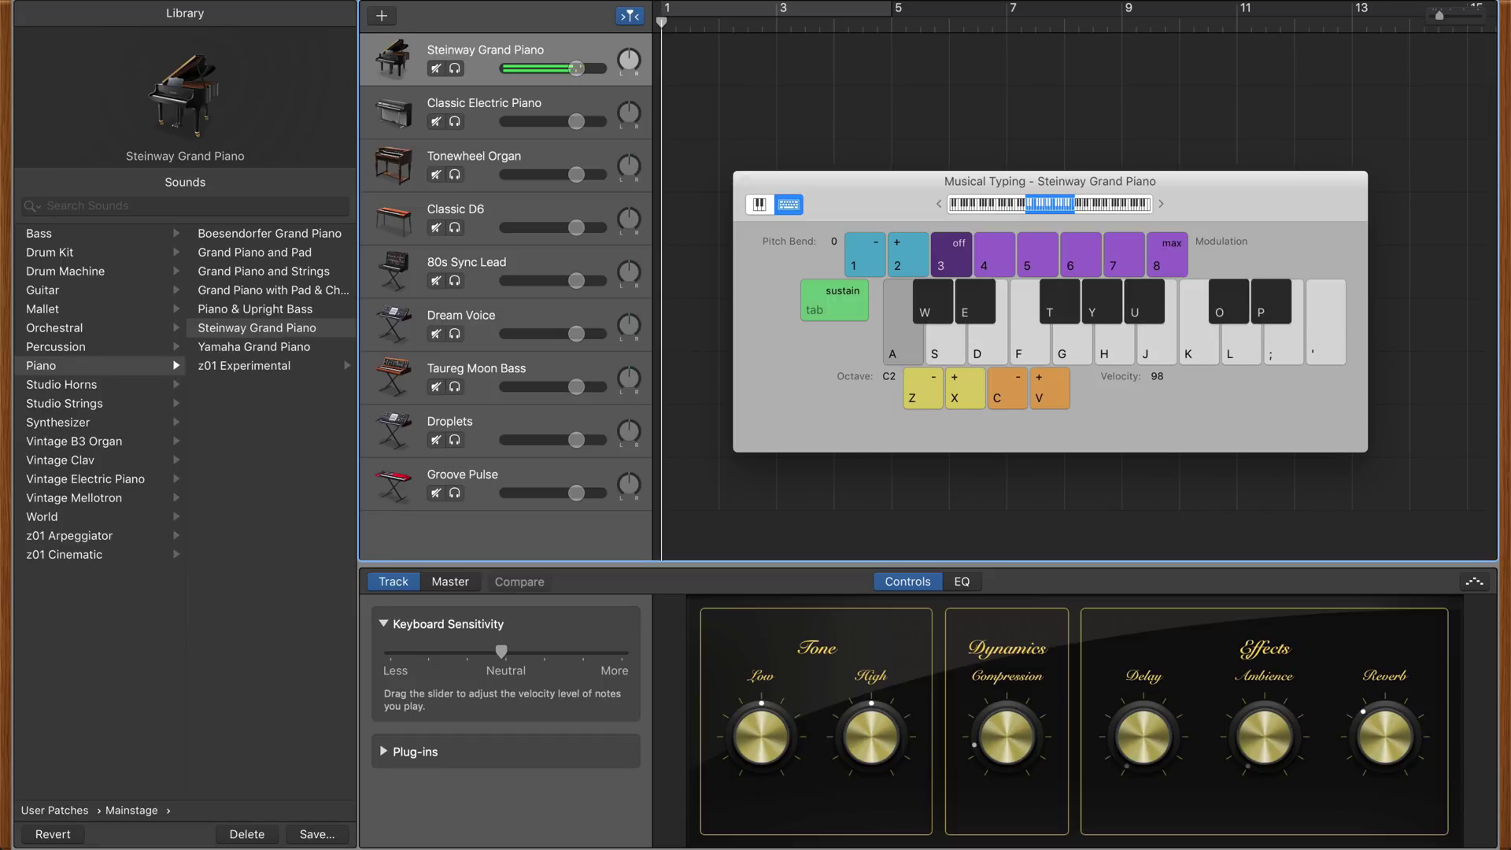
# - Select the Classic Electric Piano track and play it, with Smart Controls hidden then shown
pyautogui.press('b')
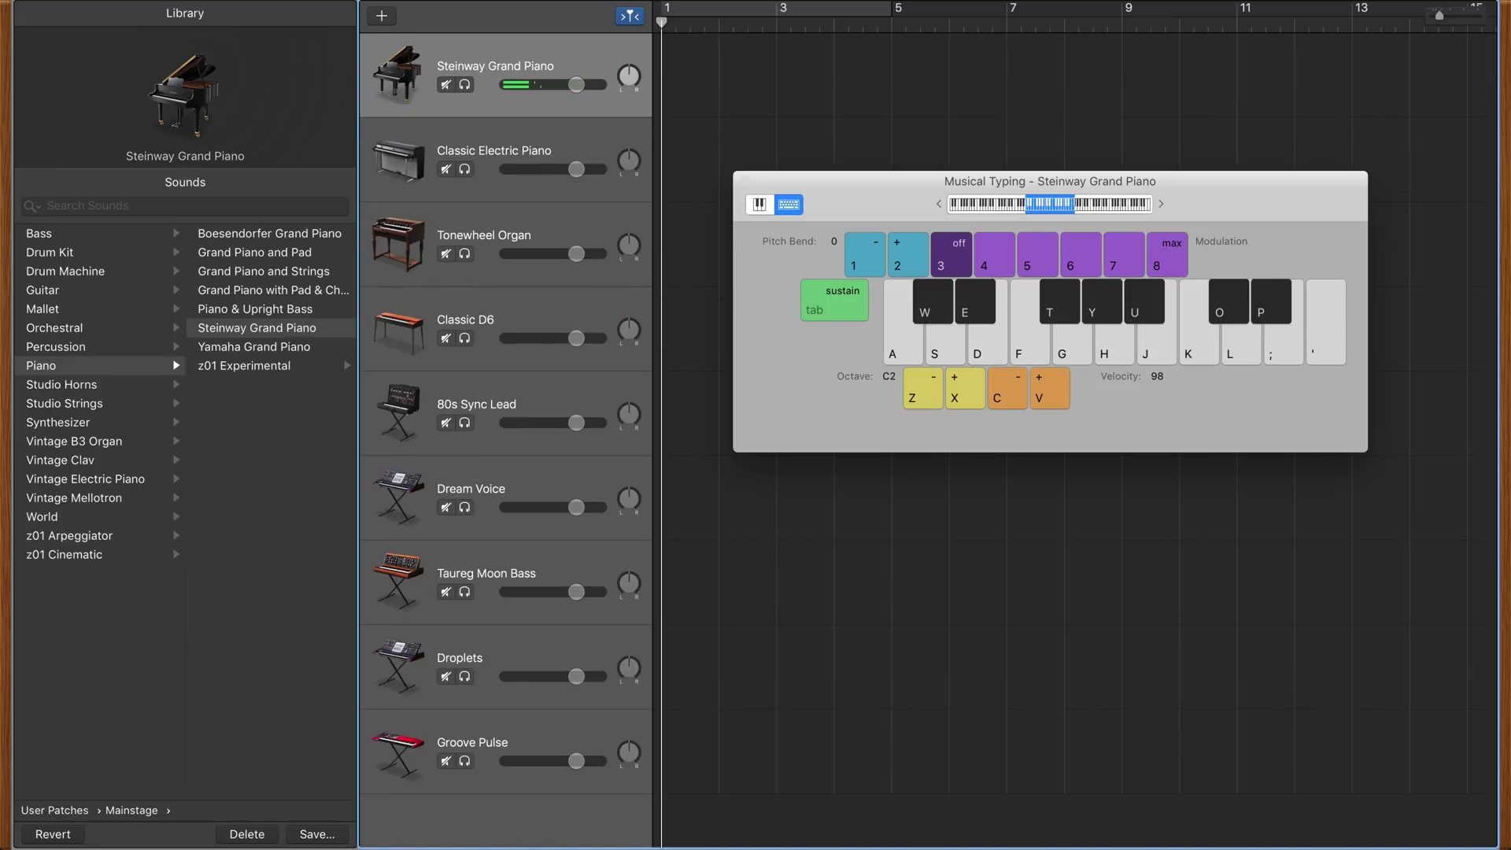
pyautogui.press('Down')
pyautogui.press('h')
pyautogui.press('j')
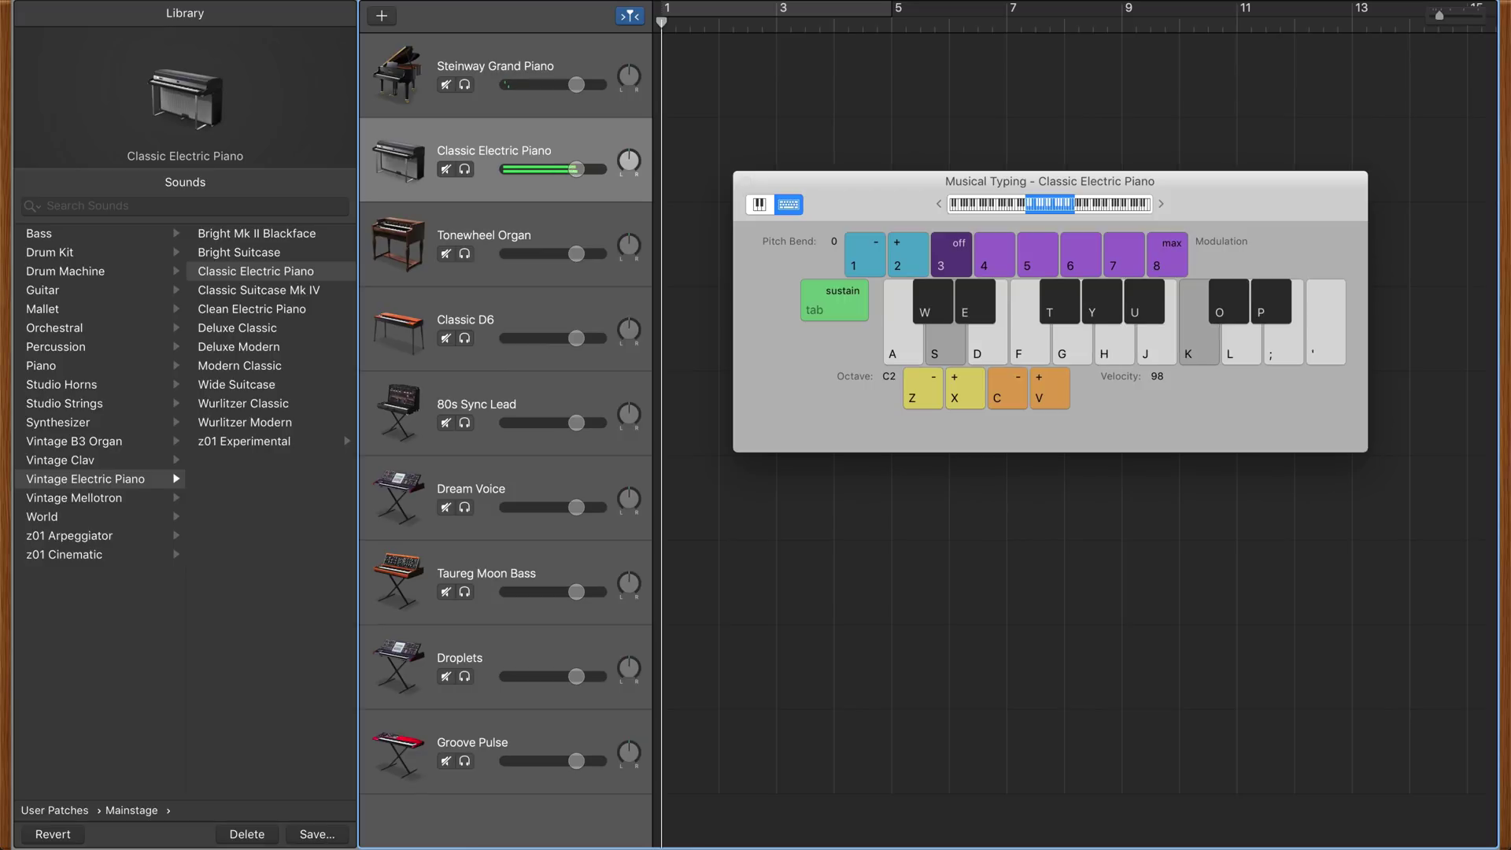
pyautogui.press('k')
pyautogui.press('s')
pyautogui.press('b')
pyautogui.press('h')
pyautogui.press('j')
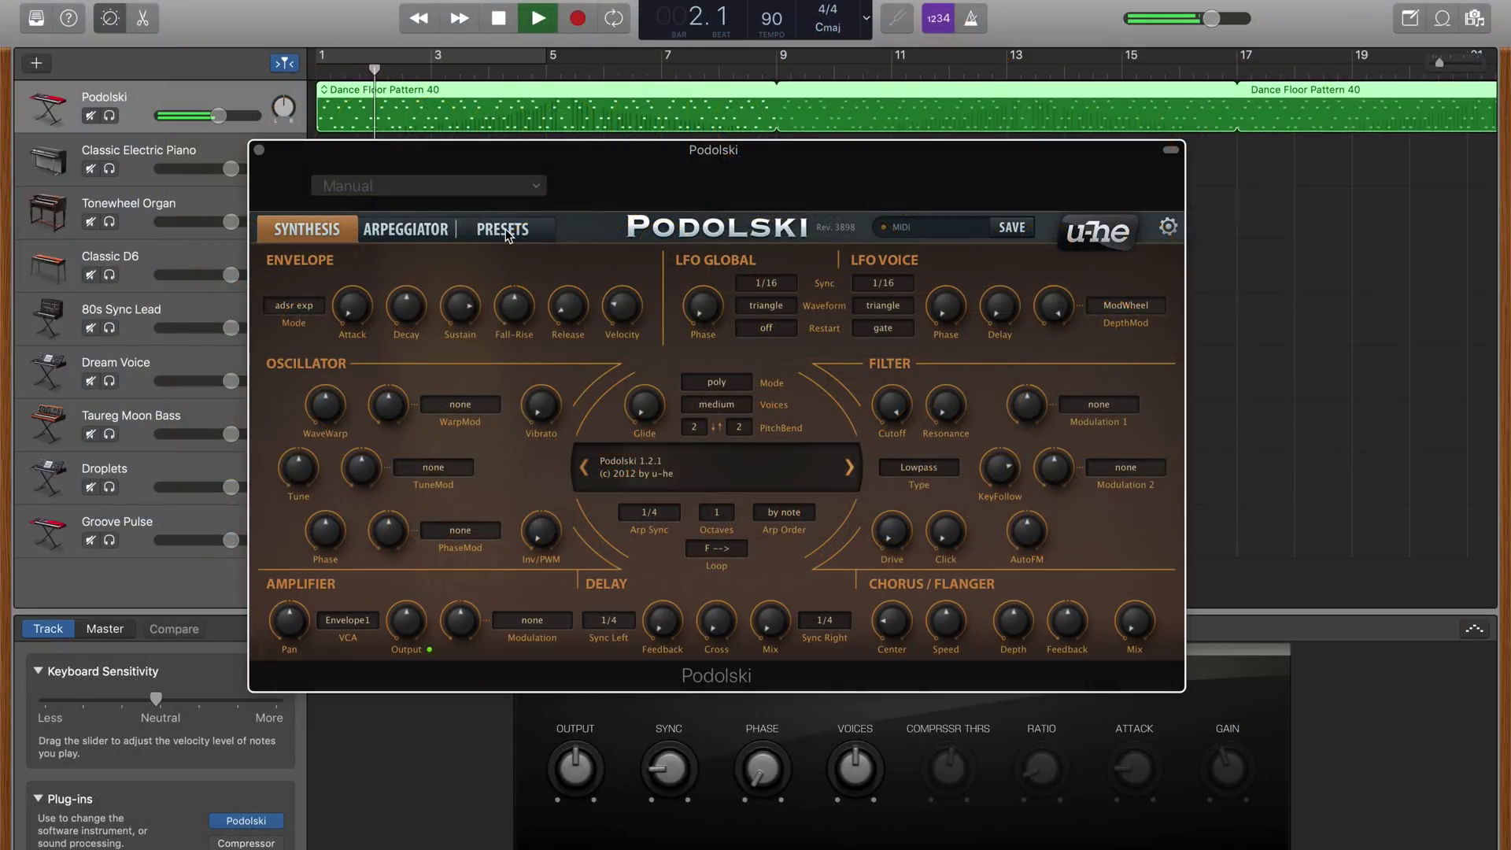
# - Audition presets UH Bubble Thump, HS Old Shuffle, initialize, HS Mix Area Musik, UH Arp This, UH Nasty Lead
pyautogui.click(505, 229)
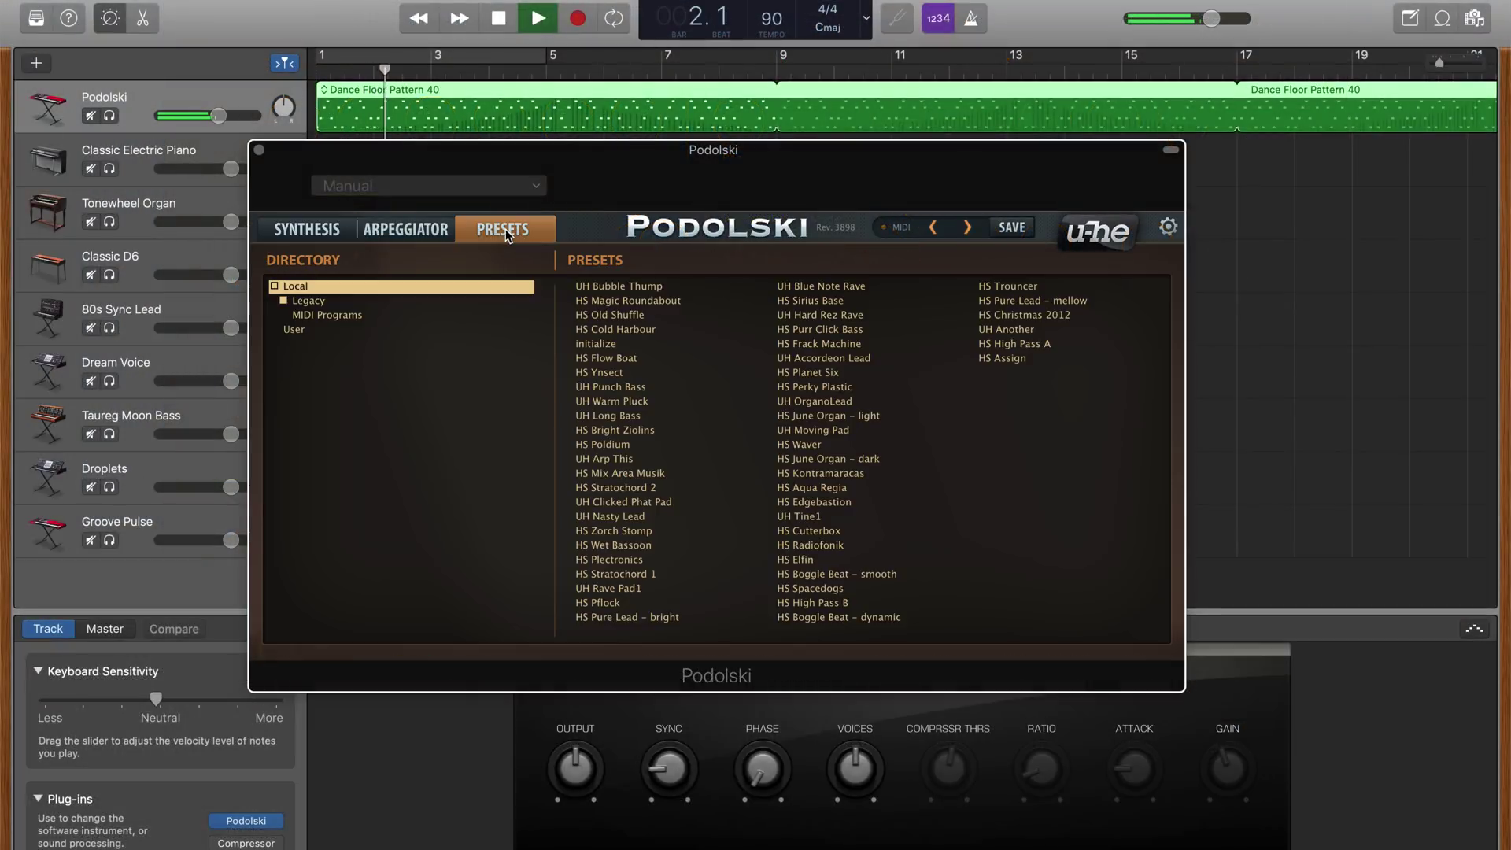
pyautogui.click(606, 289)
pyautogui.click(607, 316)
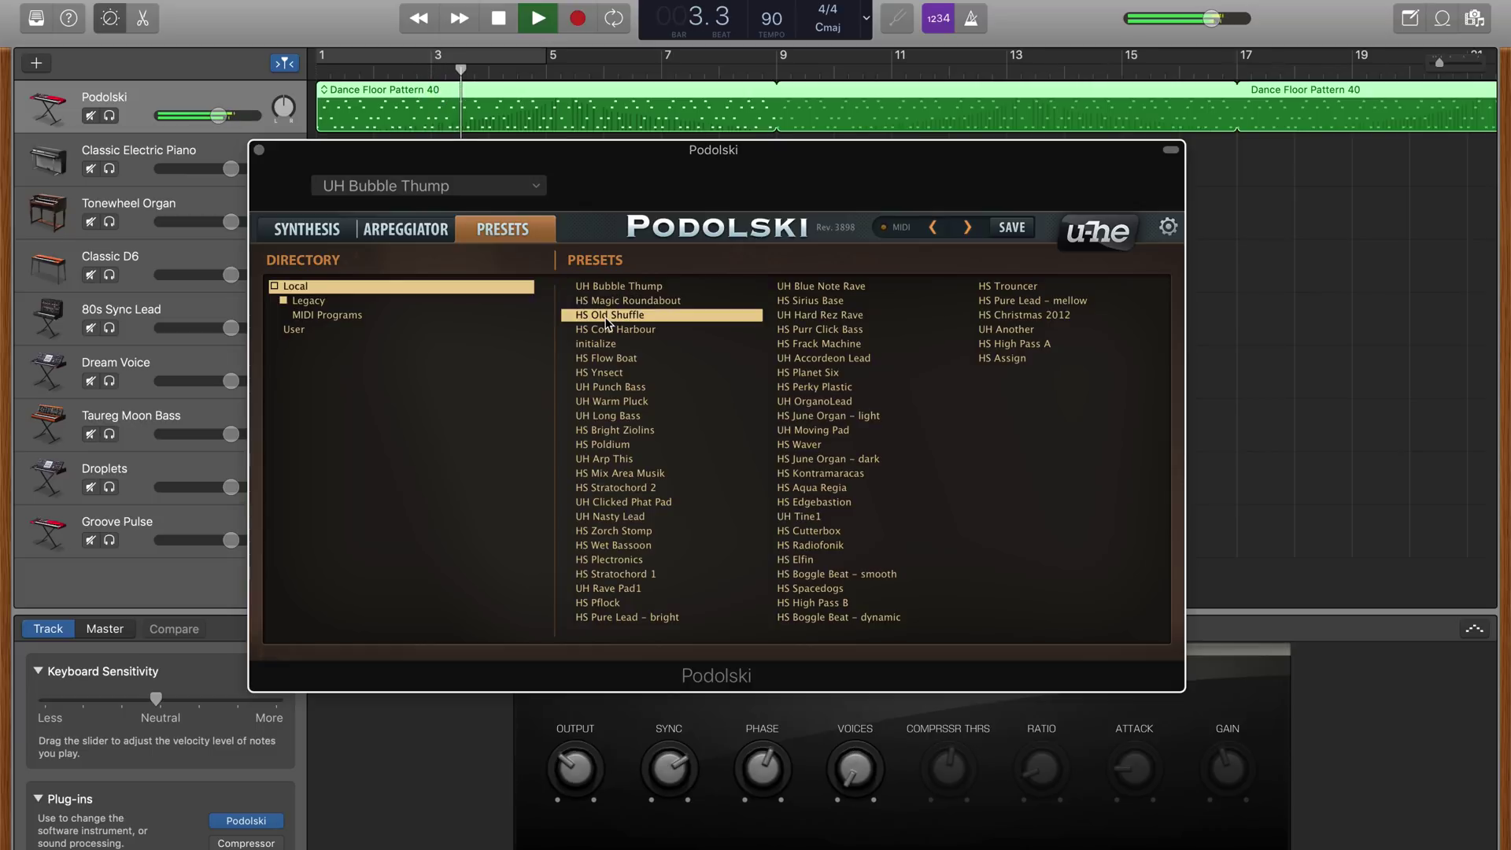
pyautogui.click(596, 344)
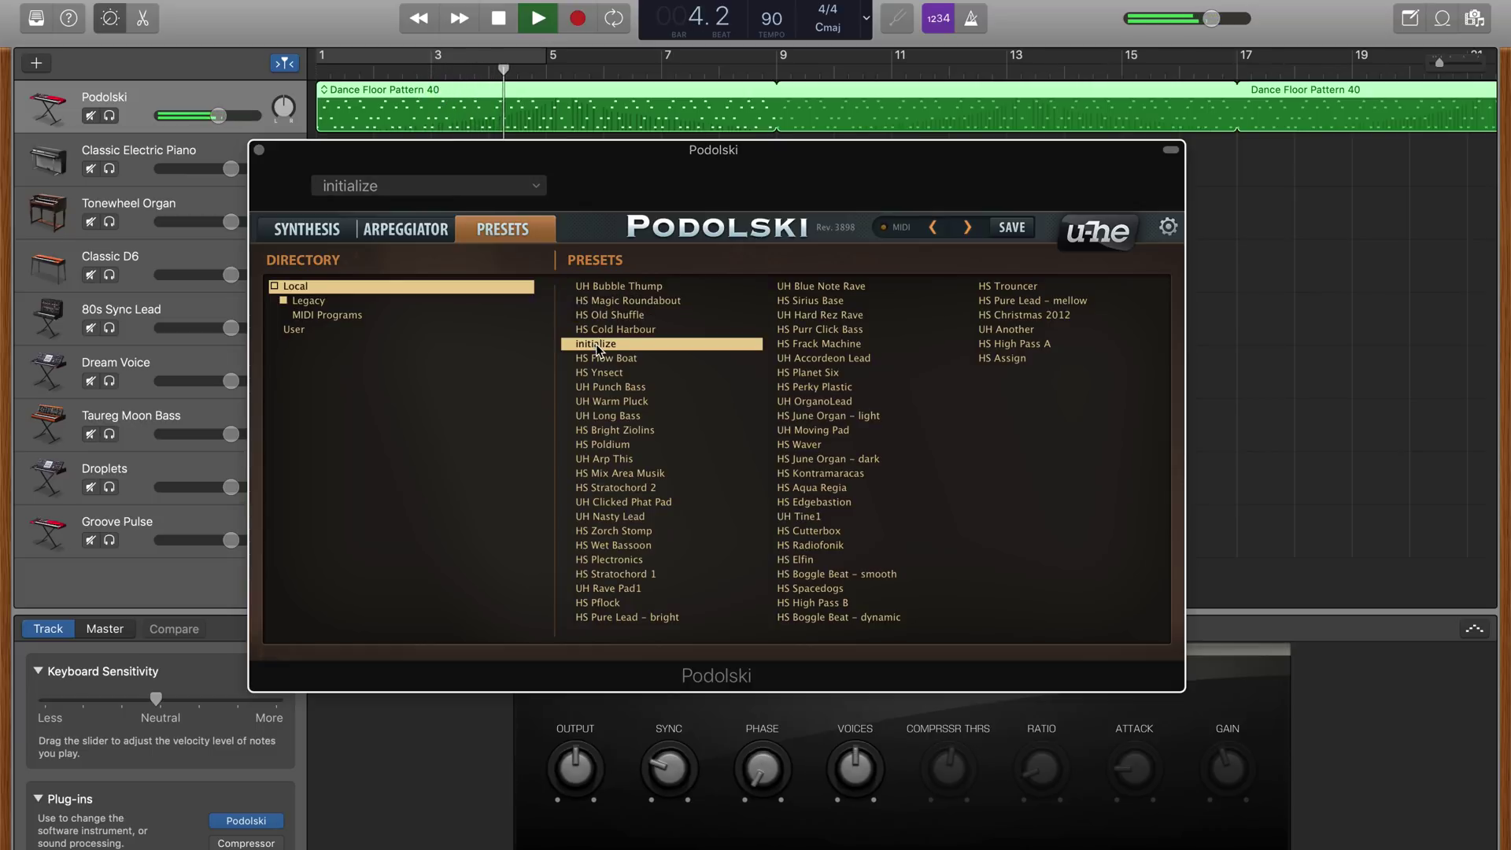
pyautogui.click(600, 473)
pyautogui.click(601, 460)
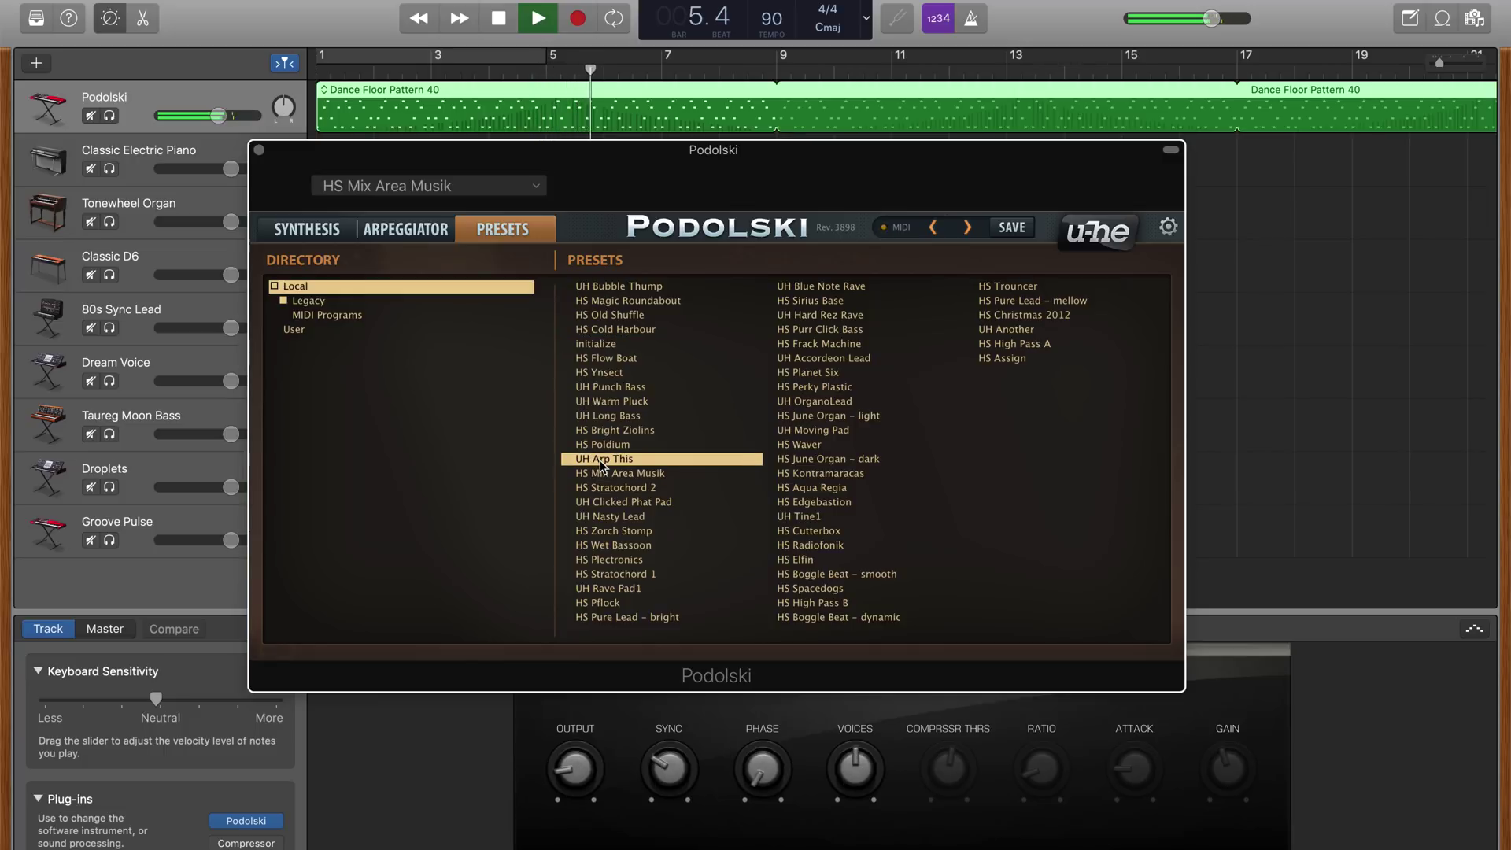
pyautogui.click(610, 518)
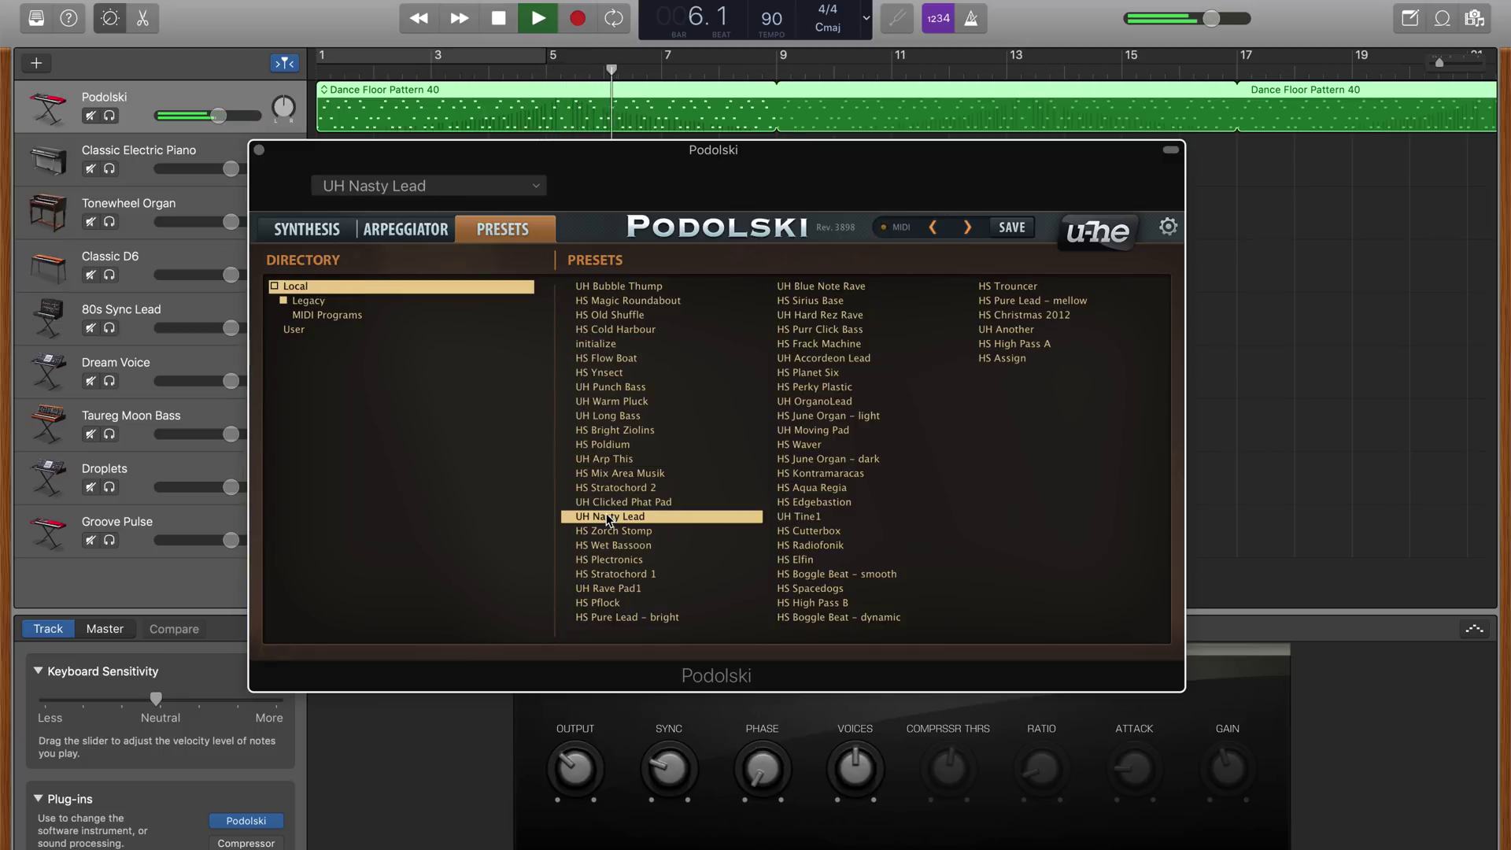
# - Audition UH Rave Pad1, HS Pure Lead bright/mellow, HS Sirius Base, UH Moving Pad, HS Christmas 2012, HS High Pass A
pyautogui.click(614, 590)
pyautogui.click(620, 617)
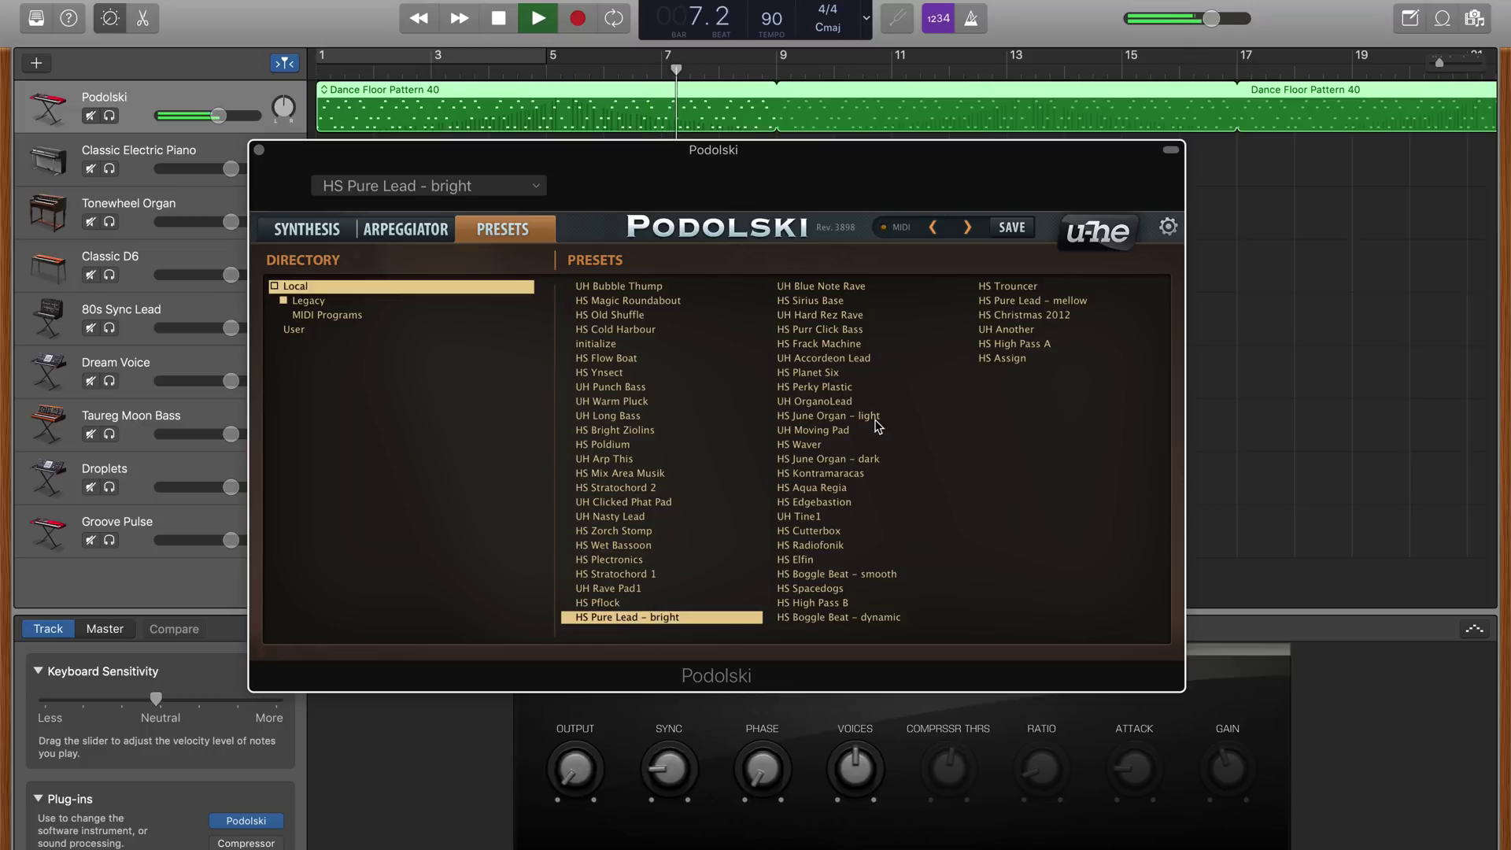
pyautogui.click(837, 302)
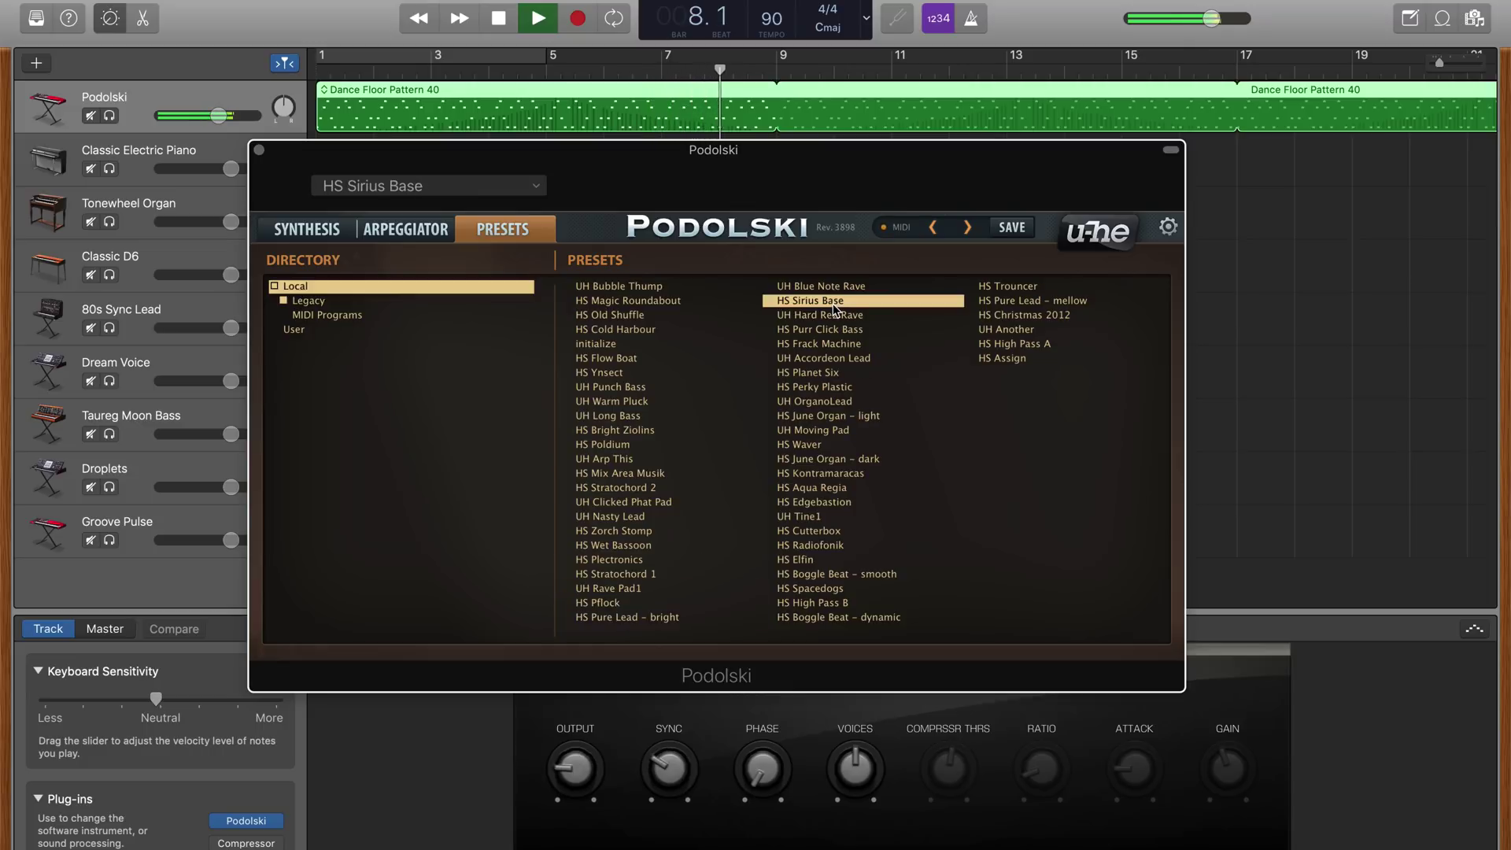
pyautogui.click(813, 432)
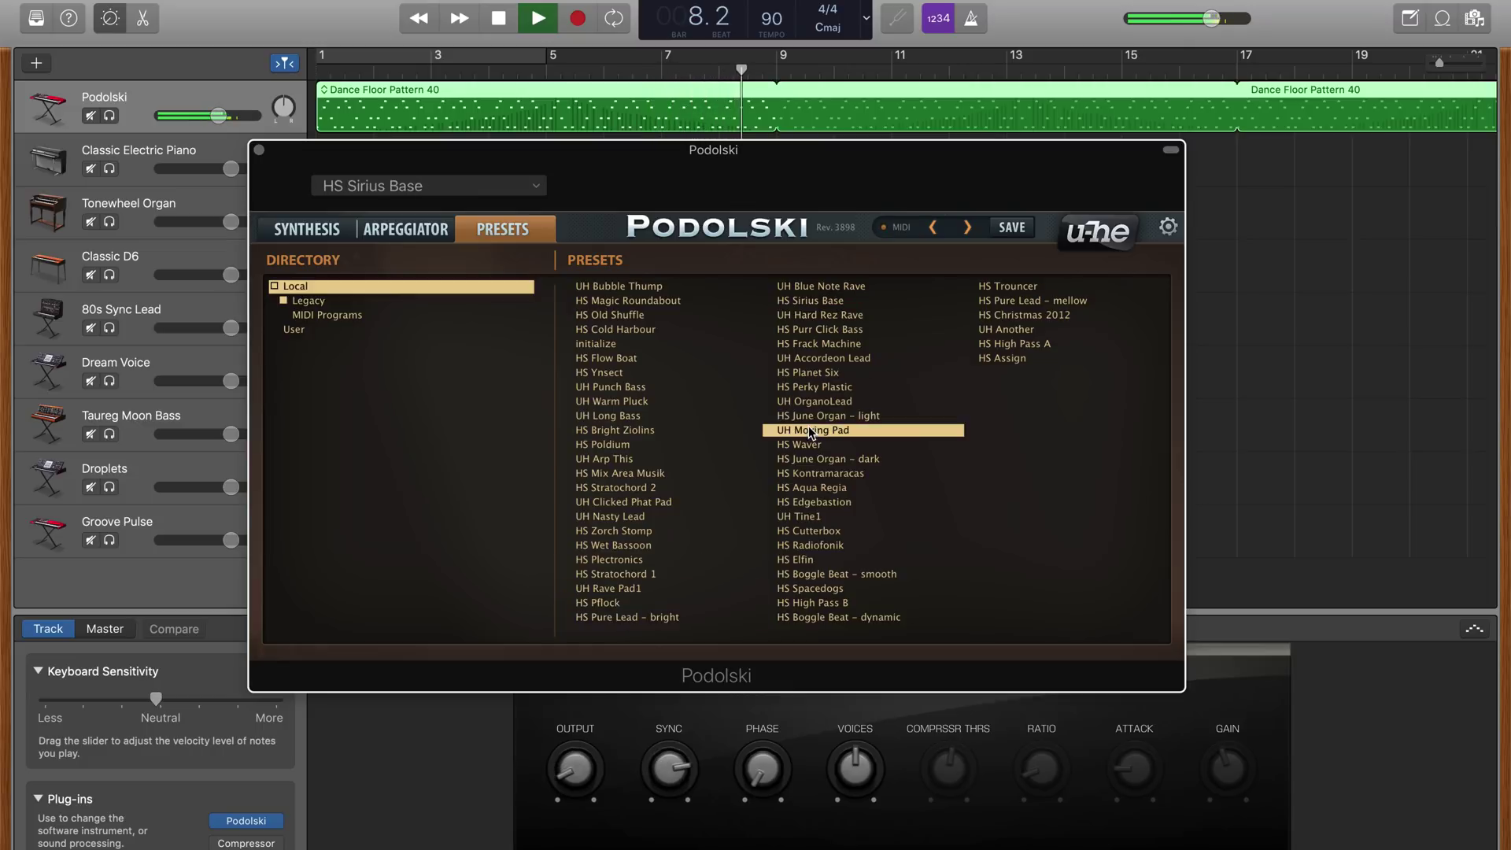
pyautogui.click(1016, 318)
pyautogui.click(1010, 303)
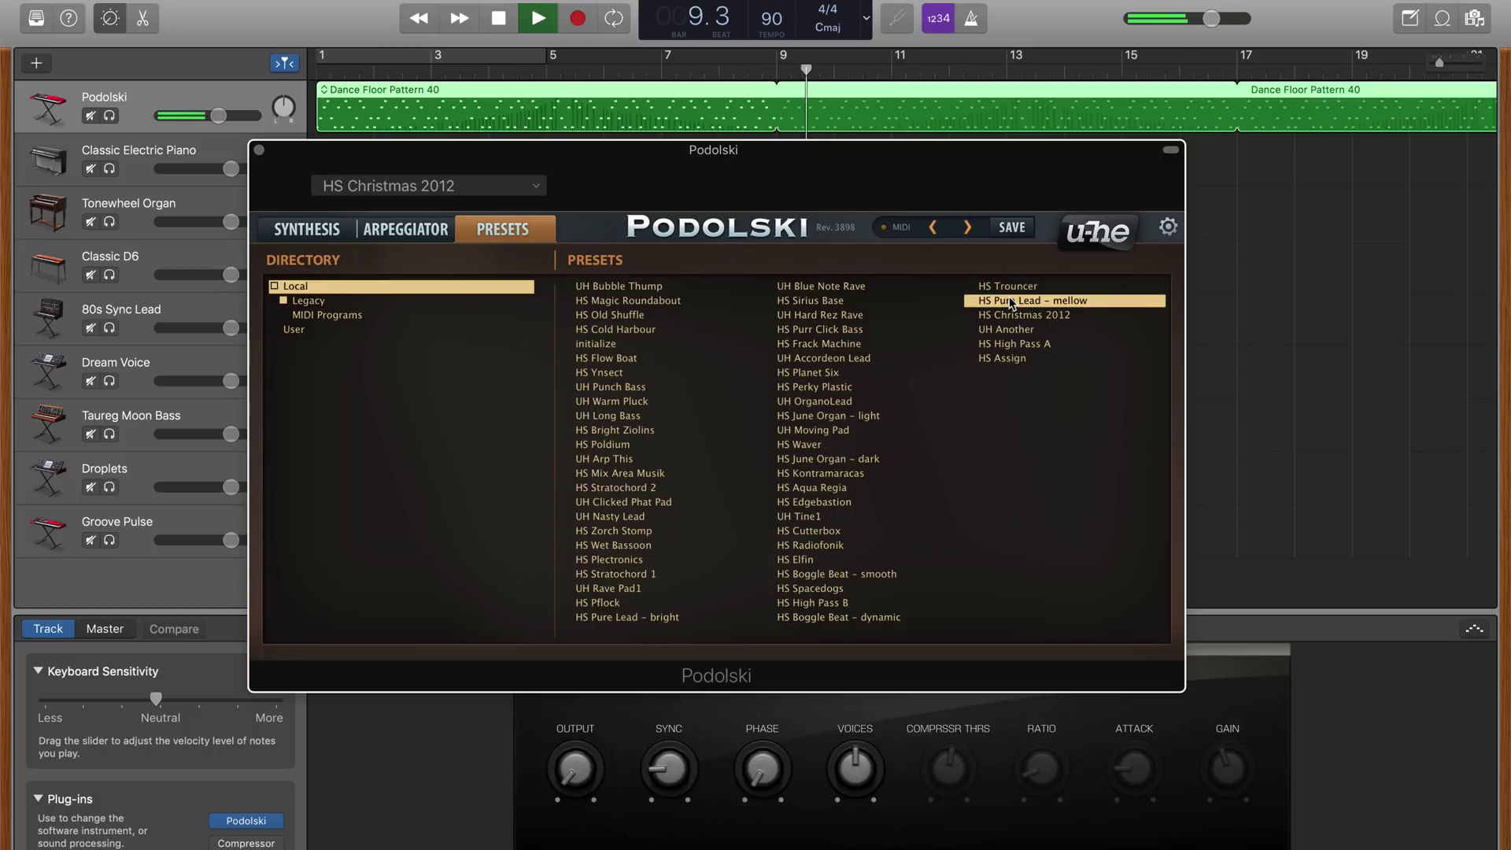
pyautogui.click(1005, 343)
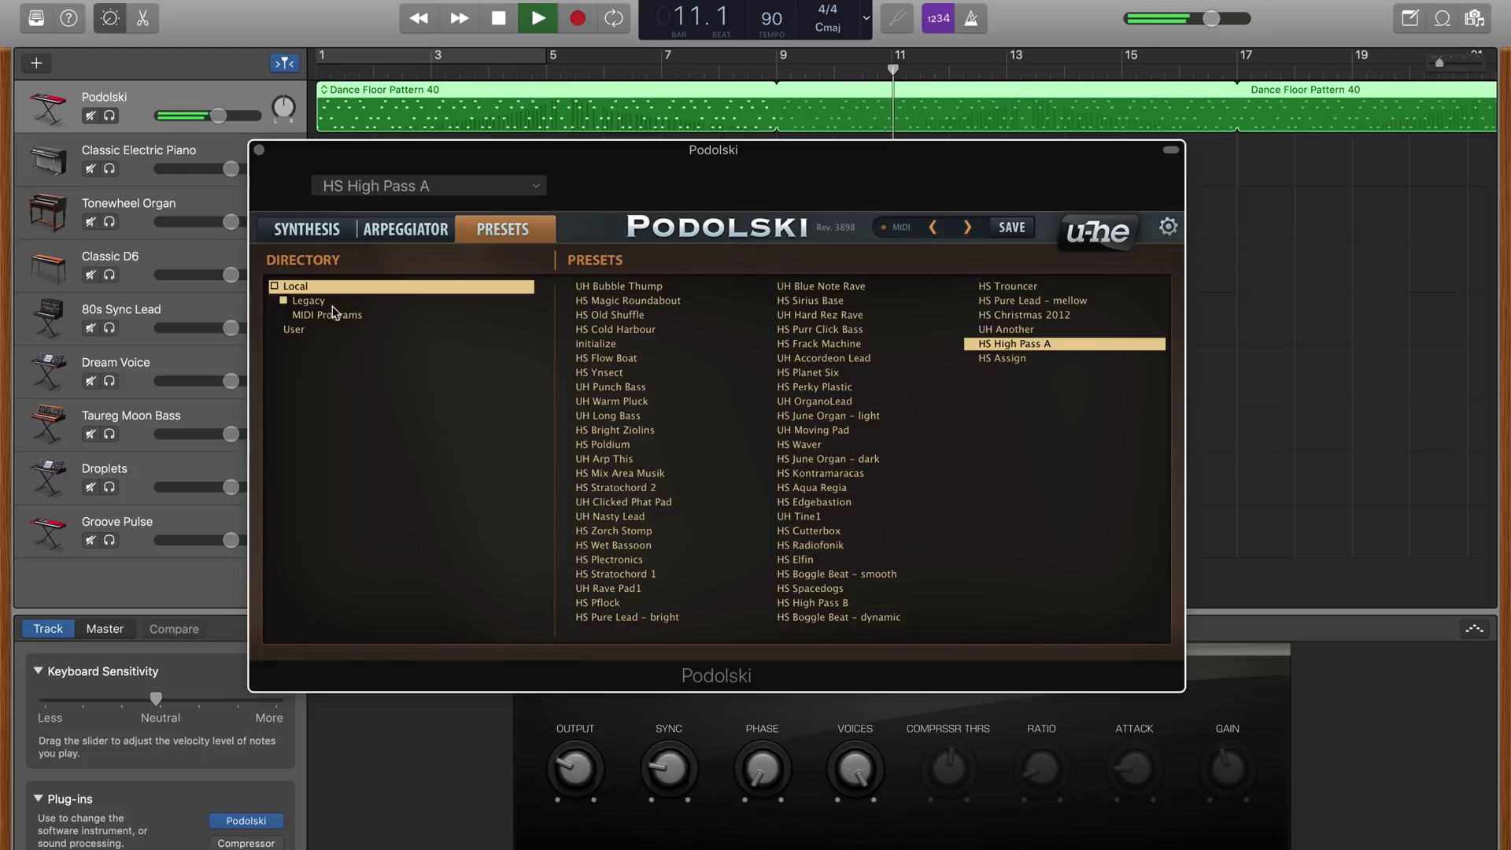
# - Load Legacy preset jigger flea tas, view its arpeggiator, and set global LFO phase to 86
pyautogui.click(309, 302)
pyautogui.click(600, 417)
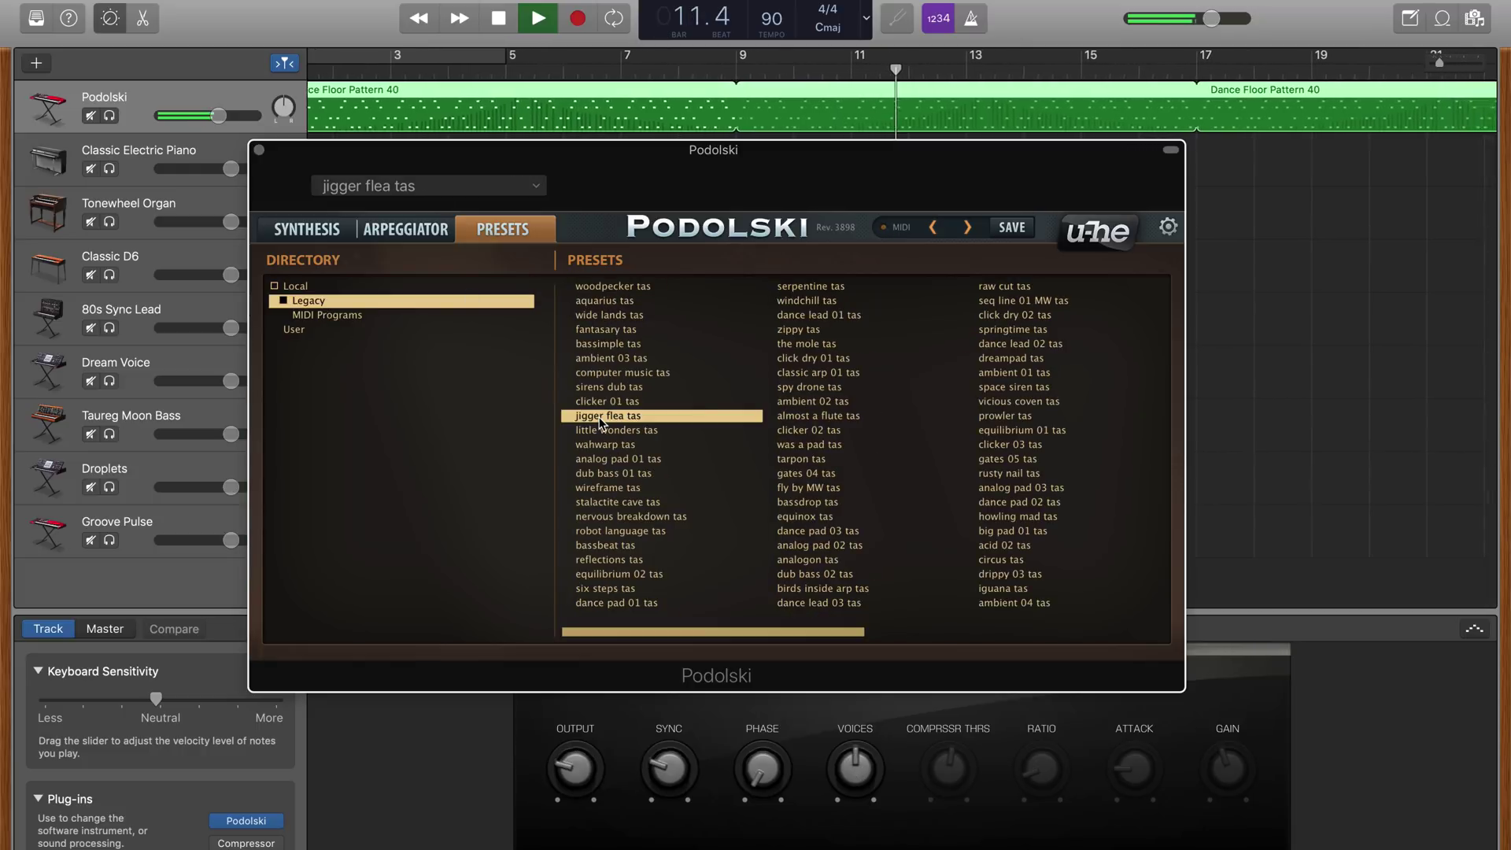
pyautogui.click(350, 225)
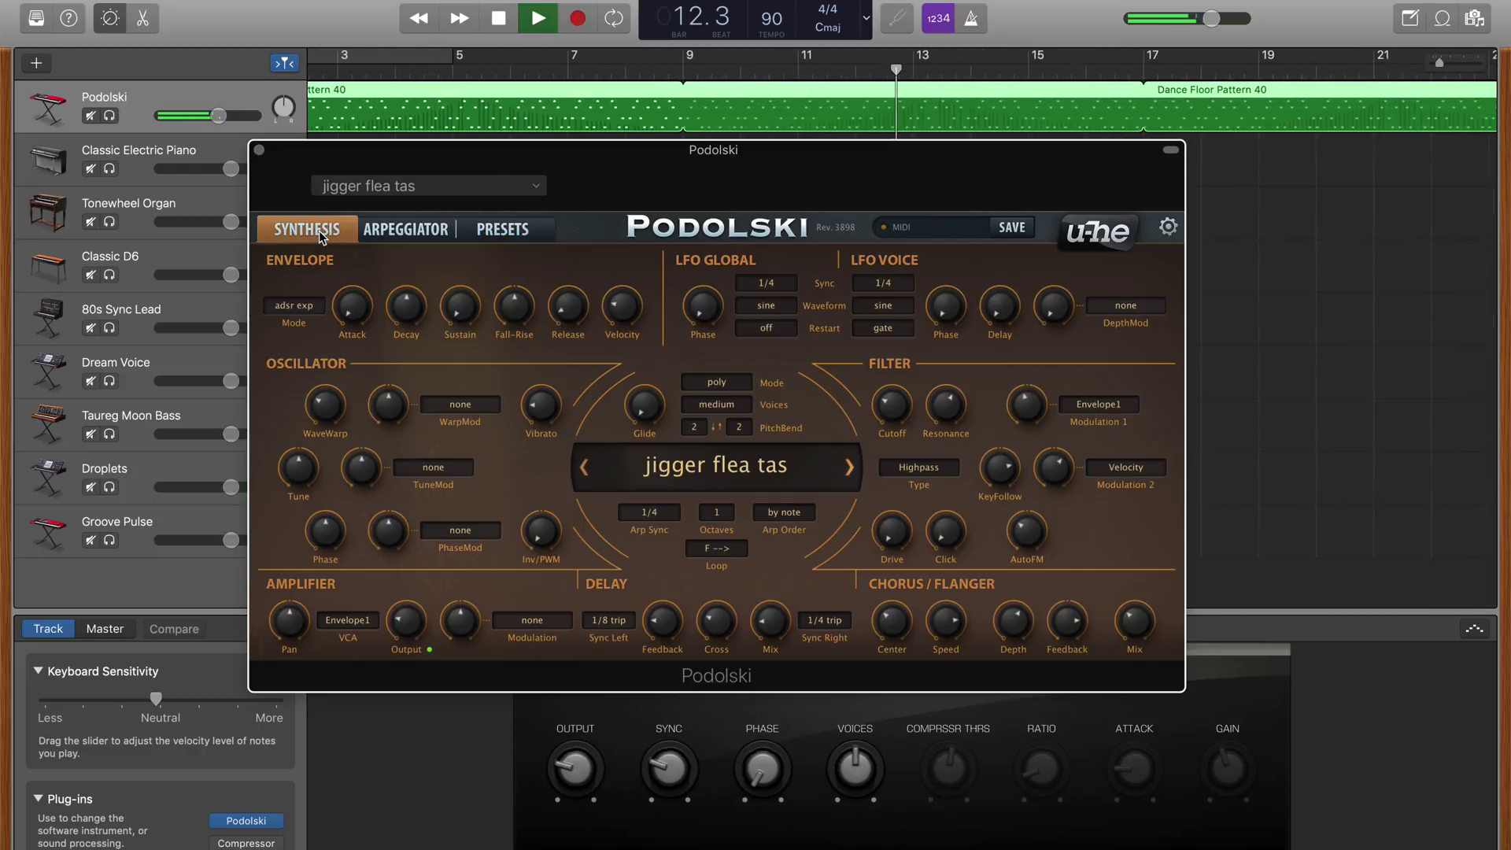
pyautogui.click(375, 231)
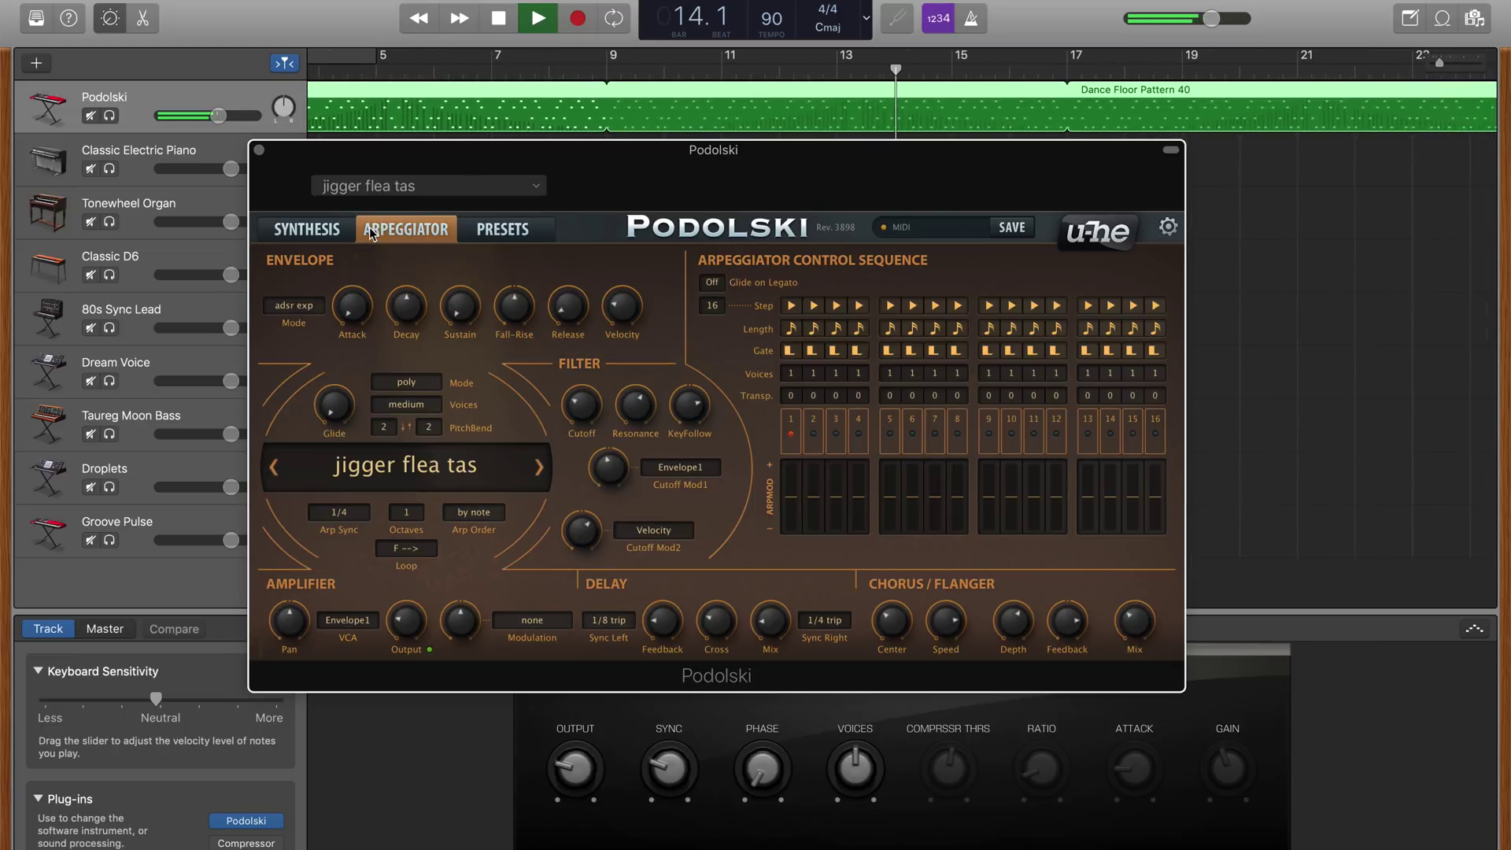
pyautogui.click(320, 234)
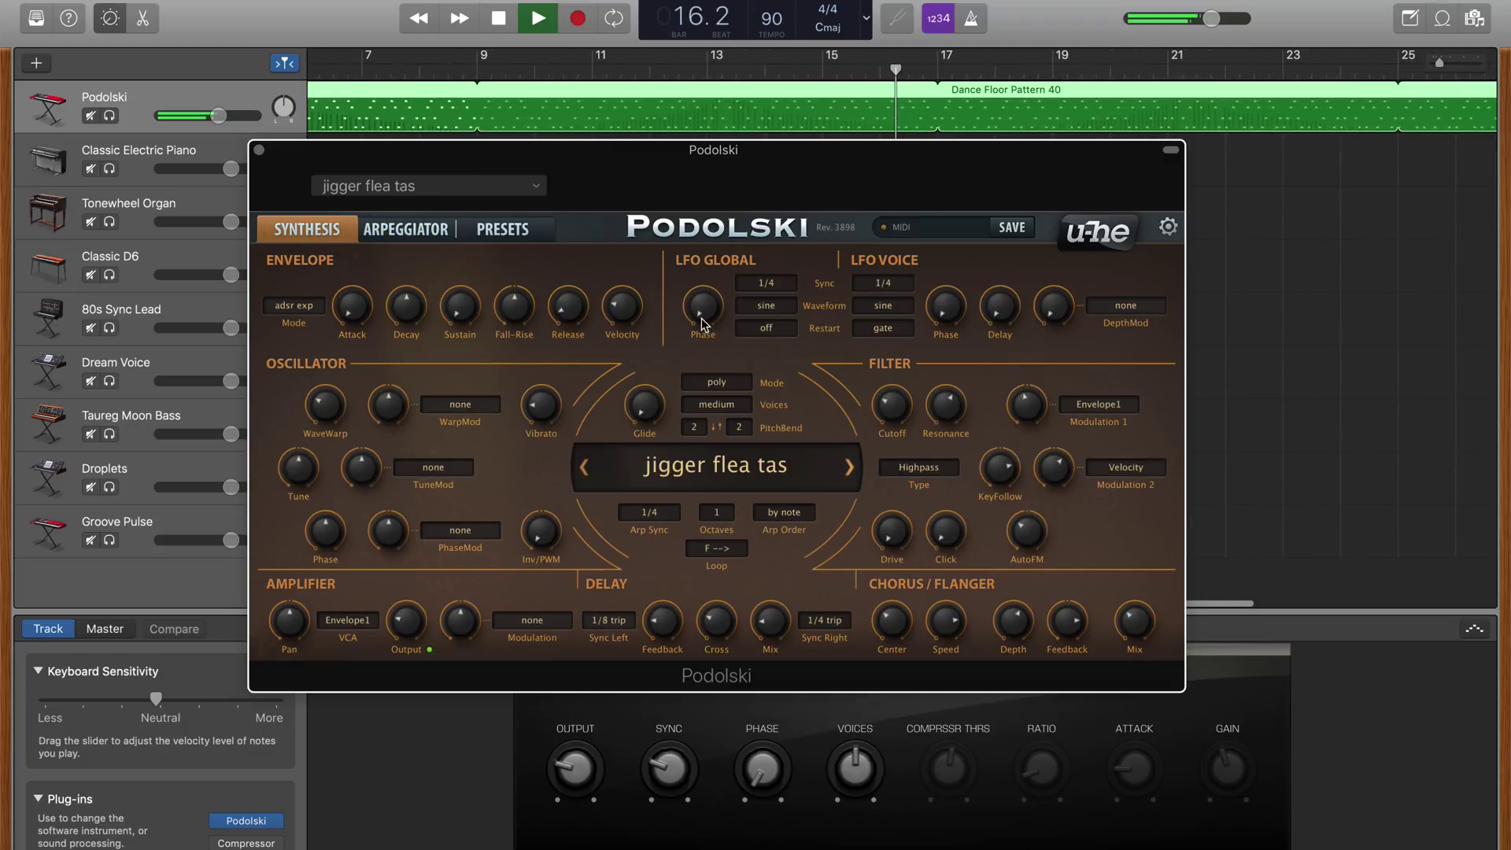
pyautogui.moveTo(703, 322); pyautogui.dragTo(705, 166)
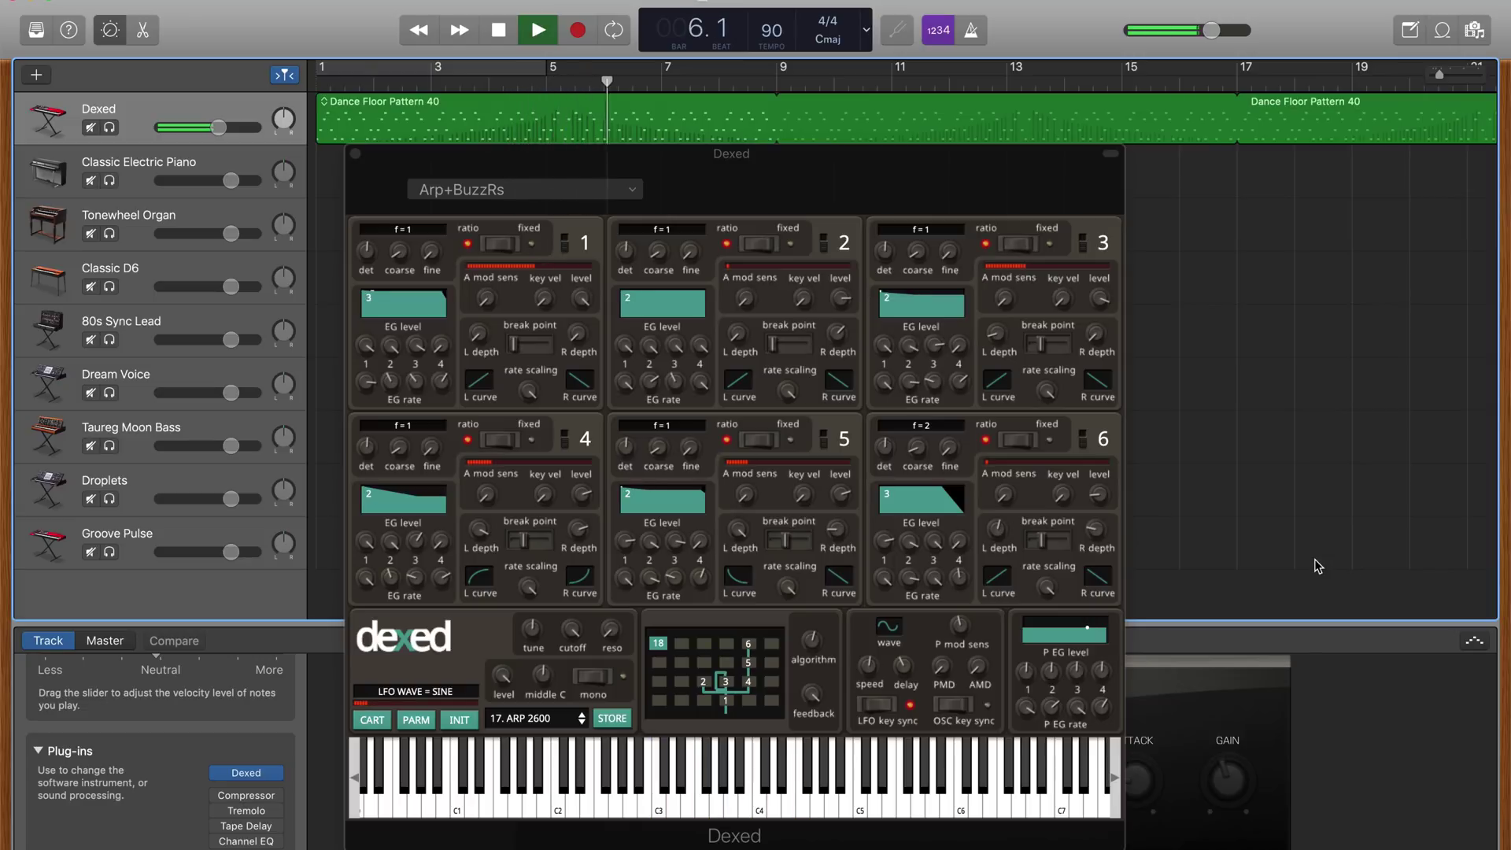
# - Make operator 4 fixed-frequency and detuned, break point G#3, and raise OP1 EG rate 1 to 75
pyautogui.moveTo(429, 449); pyautogui.dragTo(415, 327)
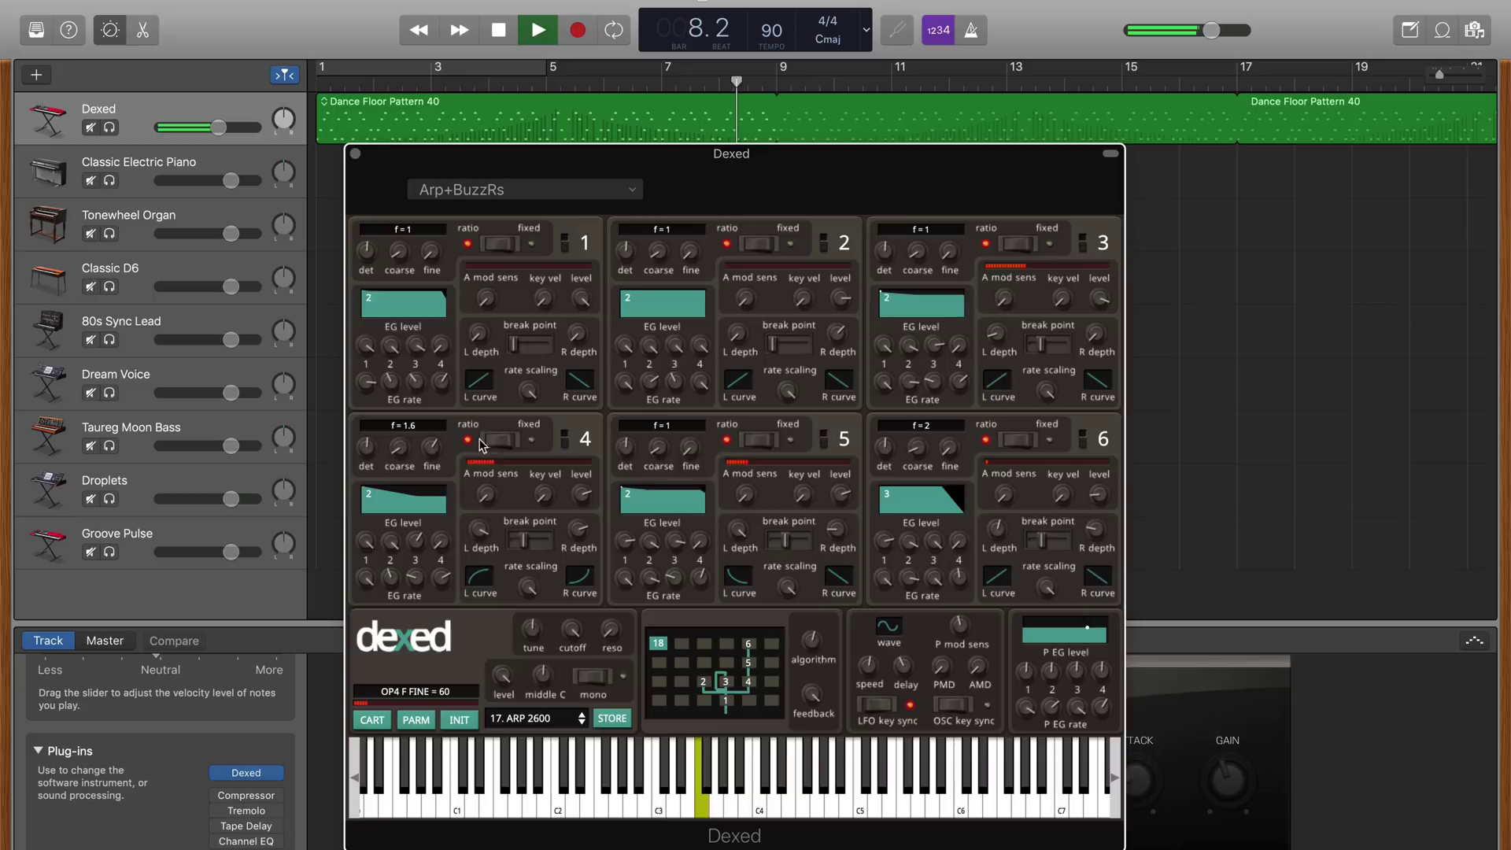
pyautogui.click(513, 441)
pyautogui.click(496, 440)
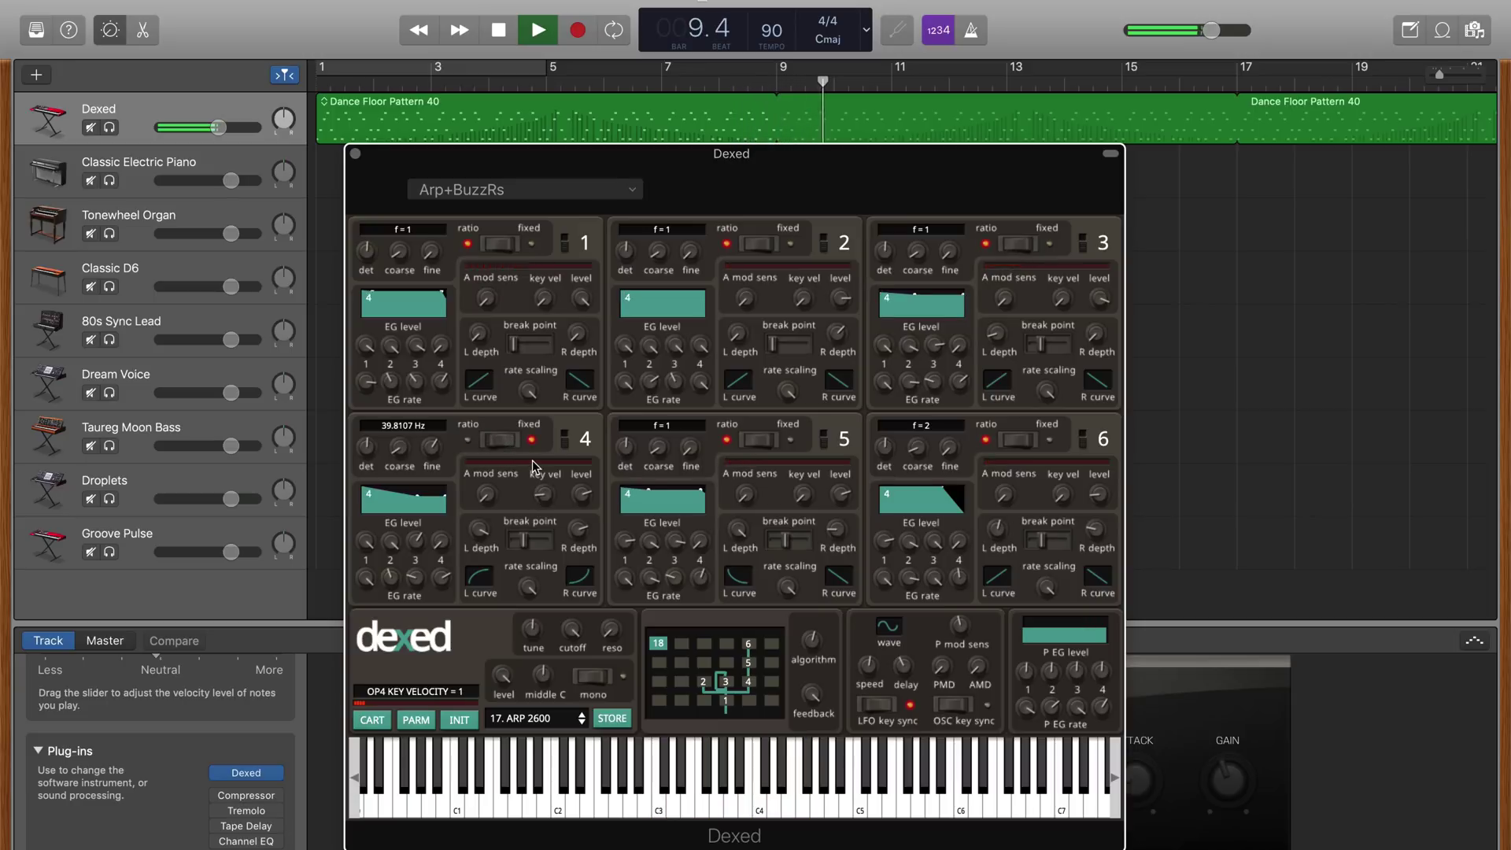
pyautogui.moveTo(527, 541); pyautogui.dragTo(532, 543)
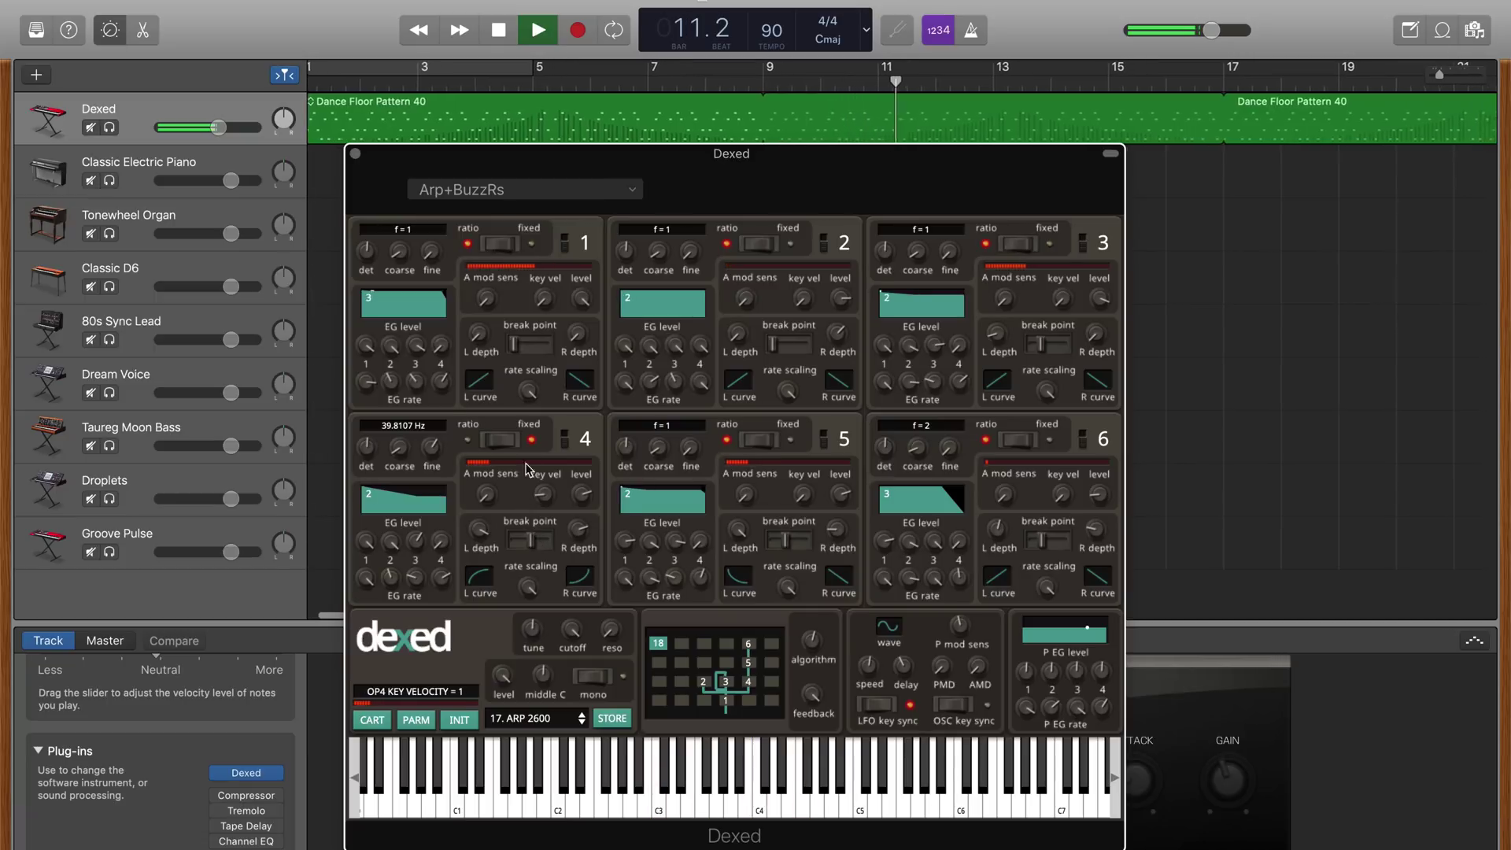
pyautogui.moveTo(431, 446); pyautogui.dragTo(427, 520)
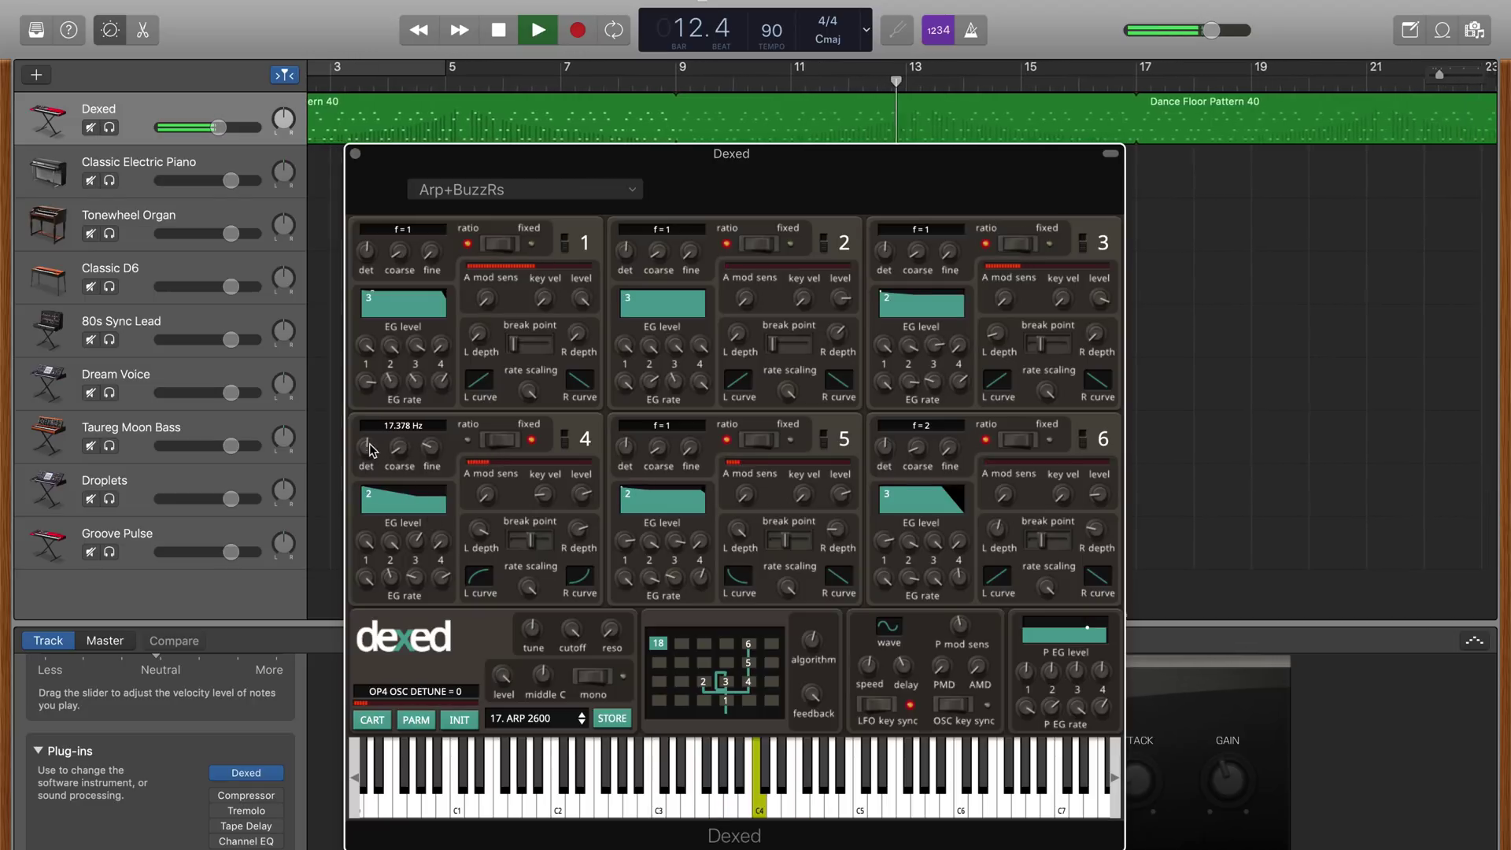
pyautogui.moveTo(370, 449); pyautogui.dragTo(441, 436)
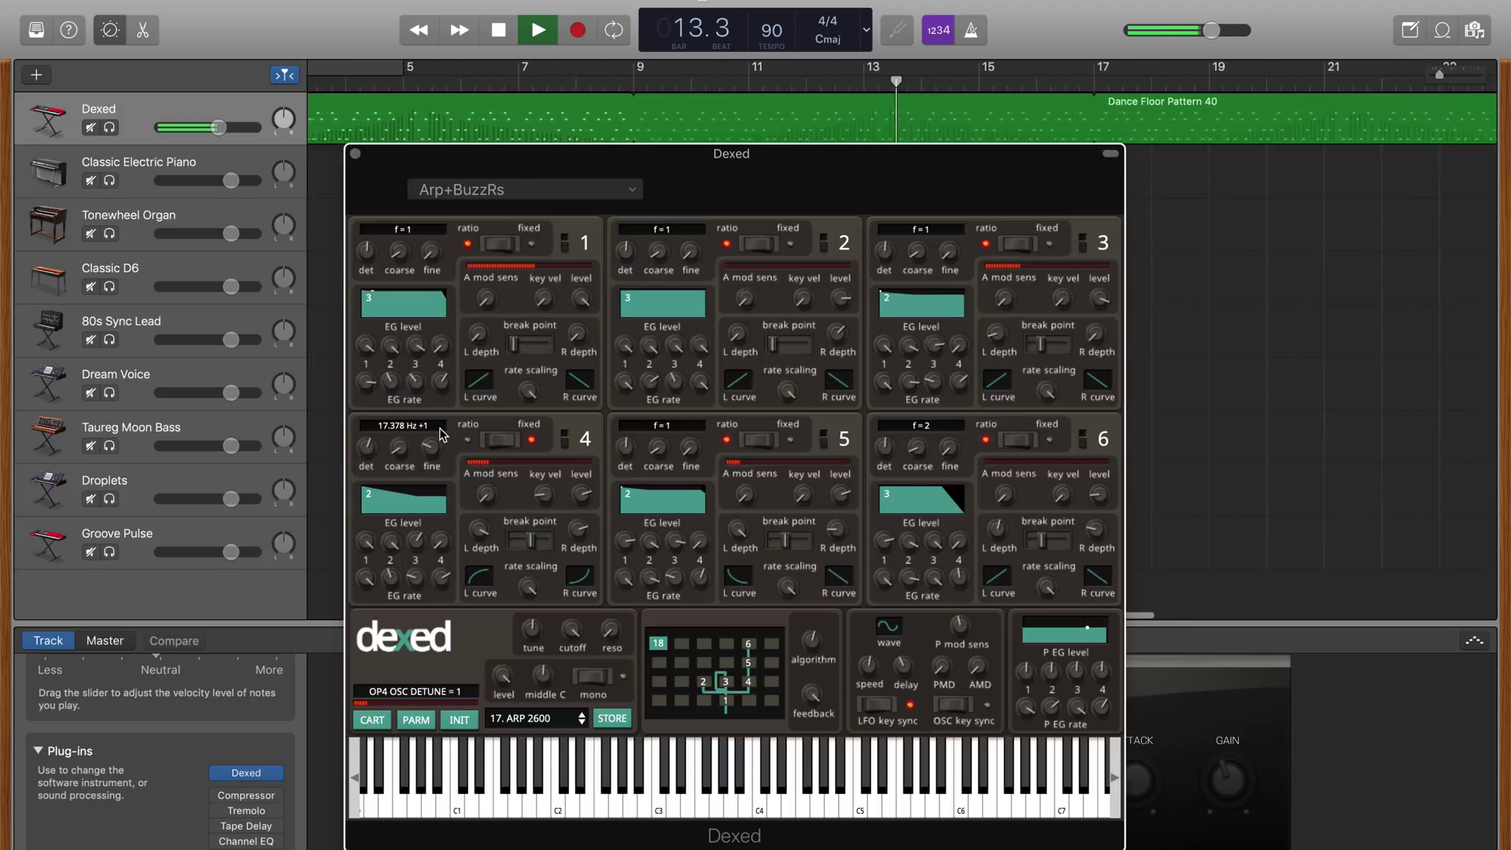
pyautogui.moveTo(439, 380)
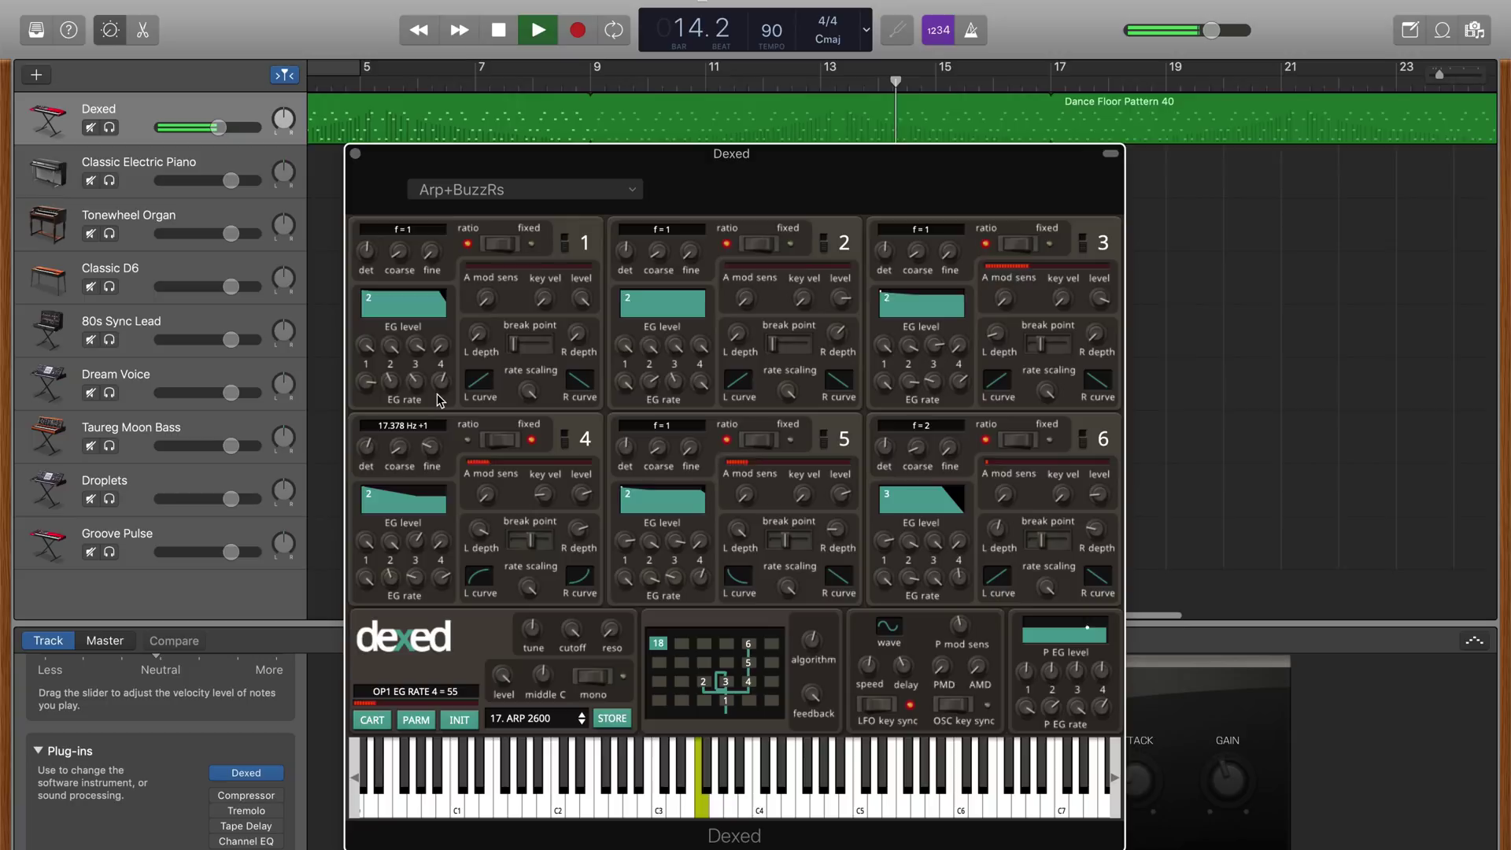
pyautogui.moveTo(365, 383); pyautogui.dragTo(363, 407)
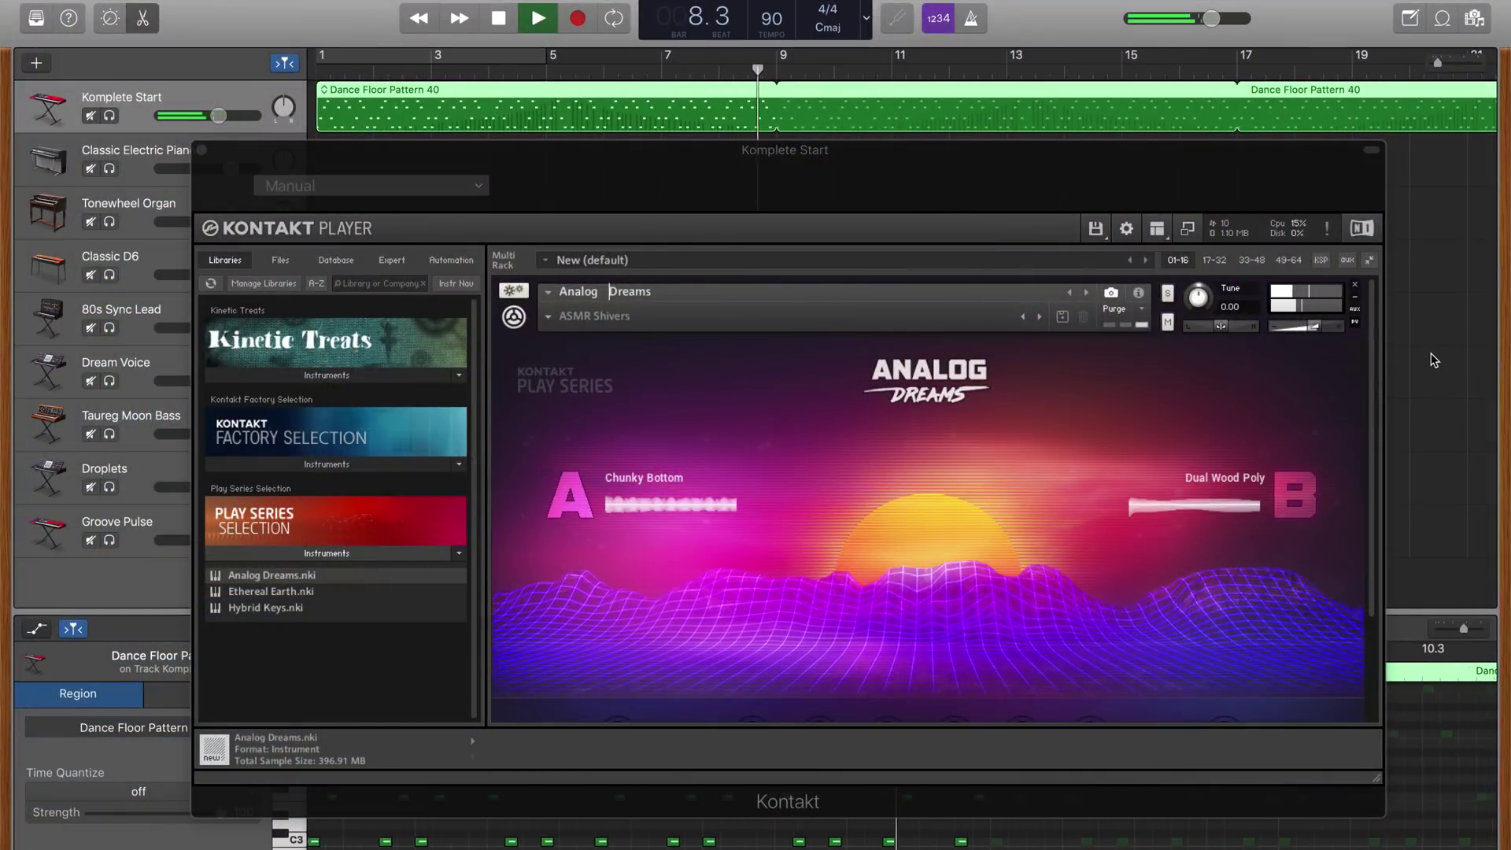
# - Show Smart Controls, restart the Dance Floor Pattern from the beginning, and focus the Kontakt window
pyautogui.click(109, 19)
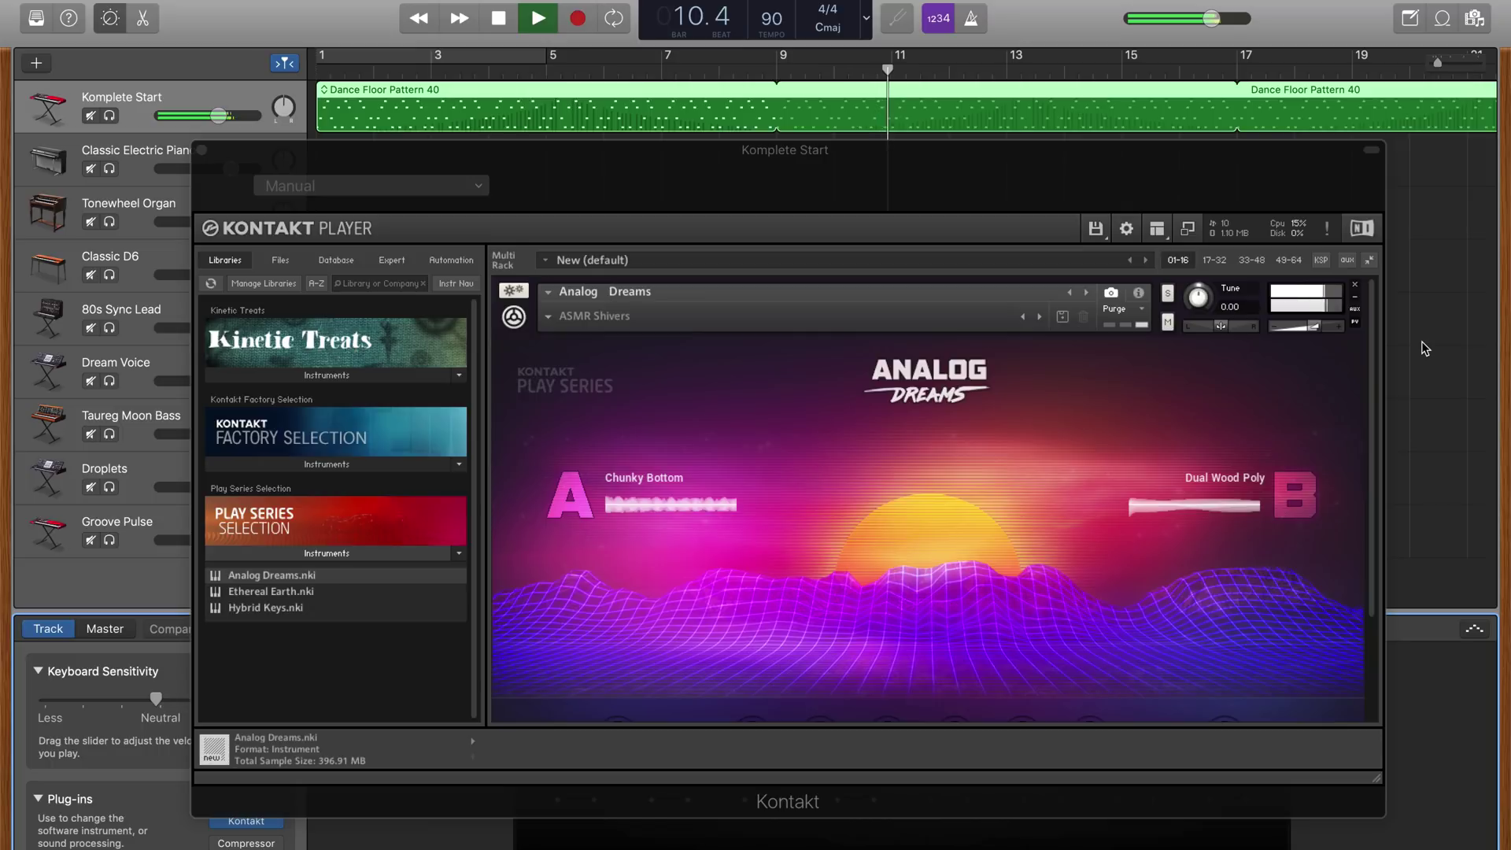
pyautogui.press('space')
pyautogui.press('Return')
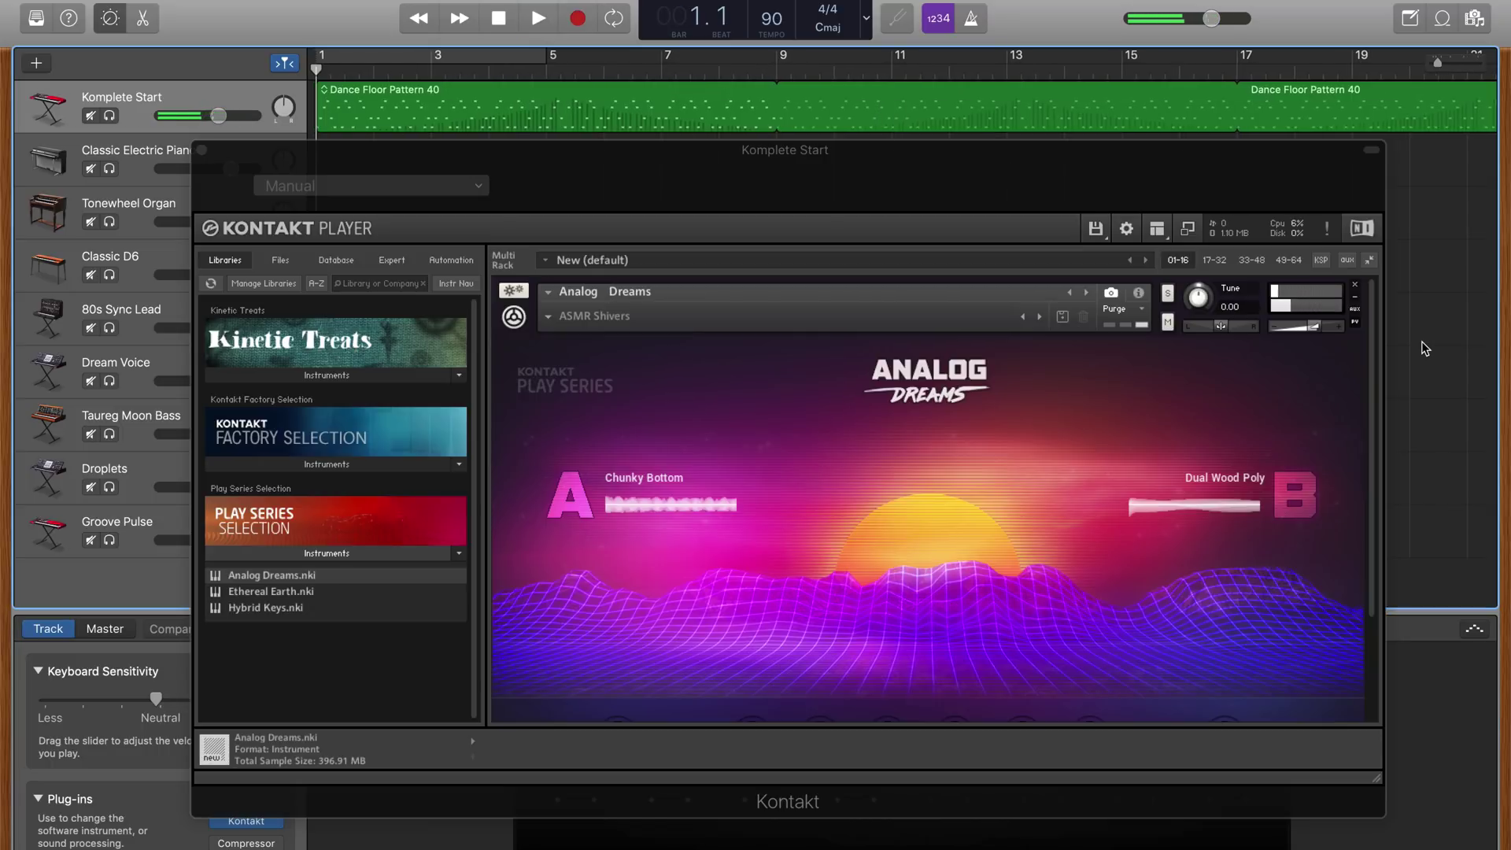
pyautogui.press('space')
pyautogui.click(1145, 189)
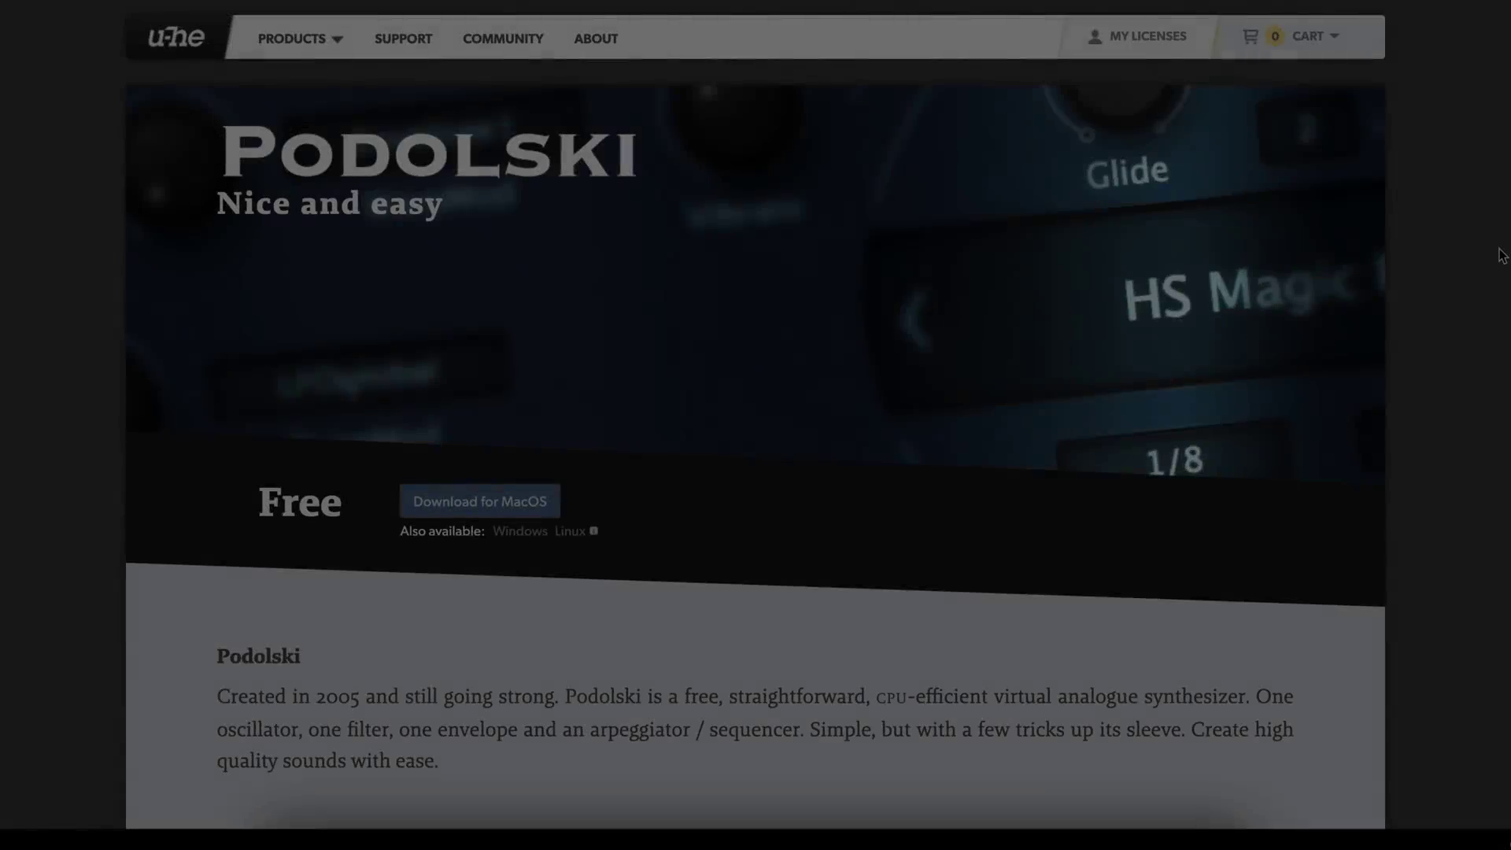
pyautogui.scroll(-3, 1497, 252)
pyautogui.scroll(-7, 1498, 254)
pyautogui.scroll(-5, 1501, 255)
pyautogui.scroll(-2, 1501, 256)
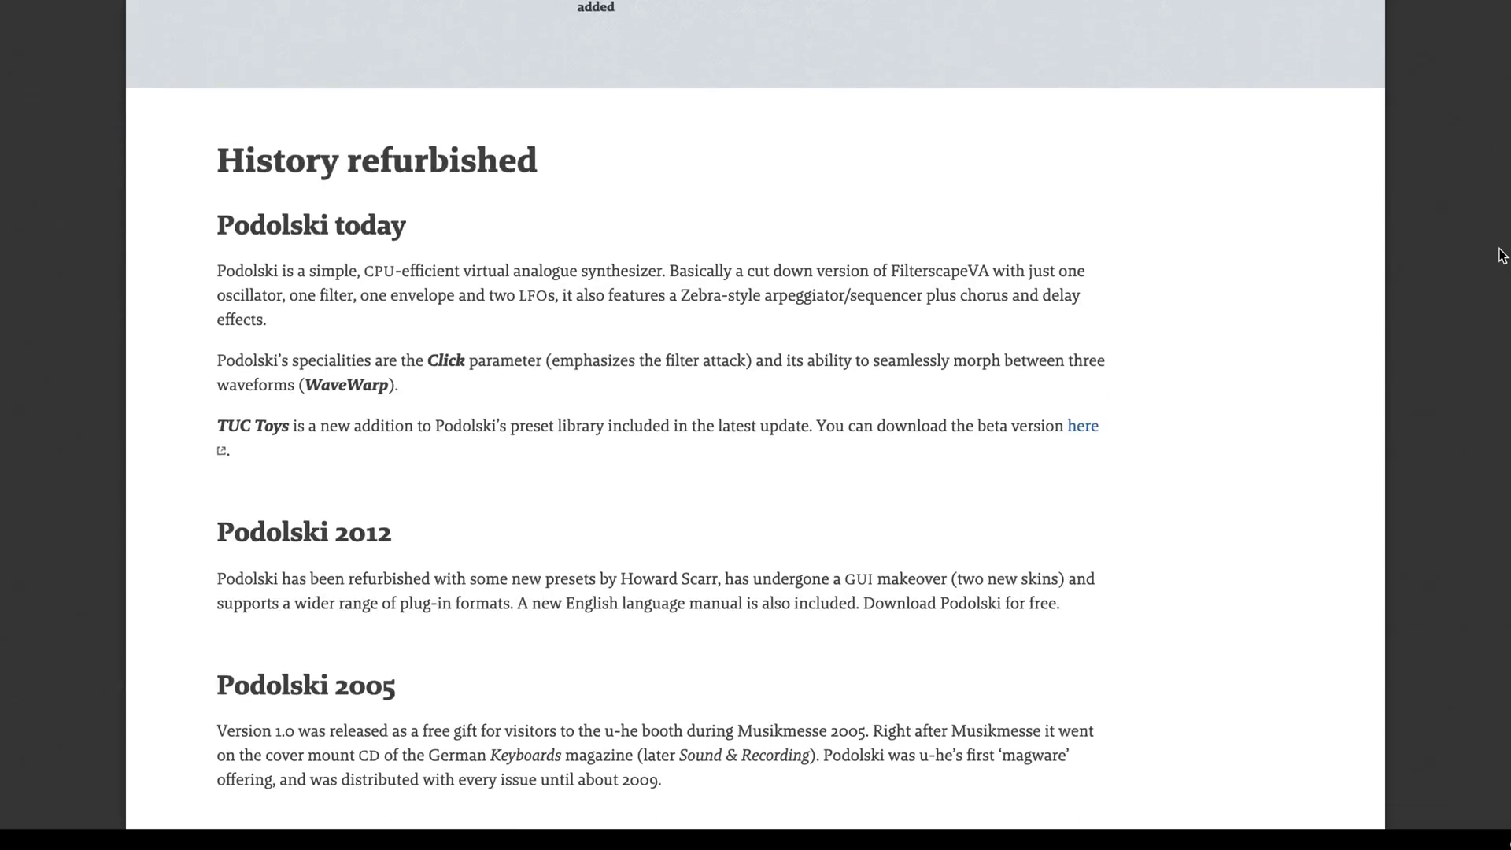
pyautogui.scroll(-3, 1501, 255)
pyautogui.scroll(-3, 1501, 256)
pyautogui.scroll(-4, 1501, 255)
pyautogui.scroll(-1, 1501, 255)
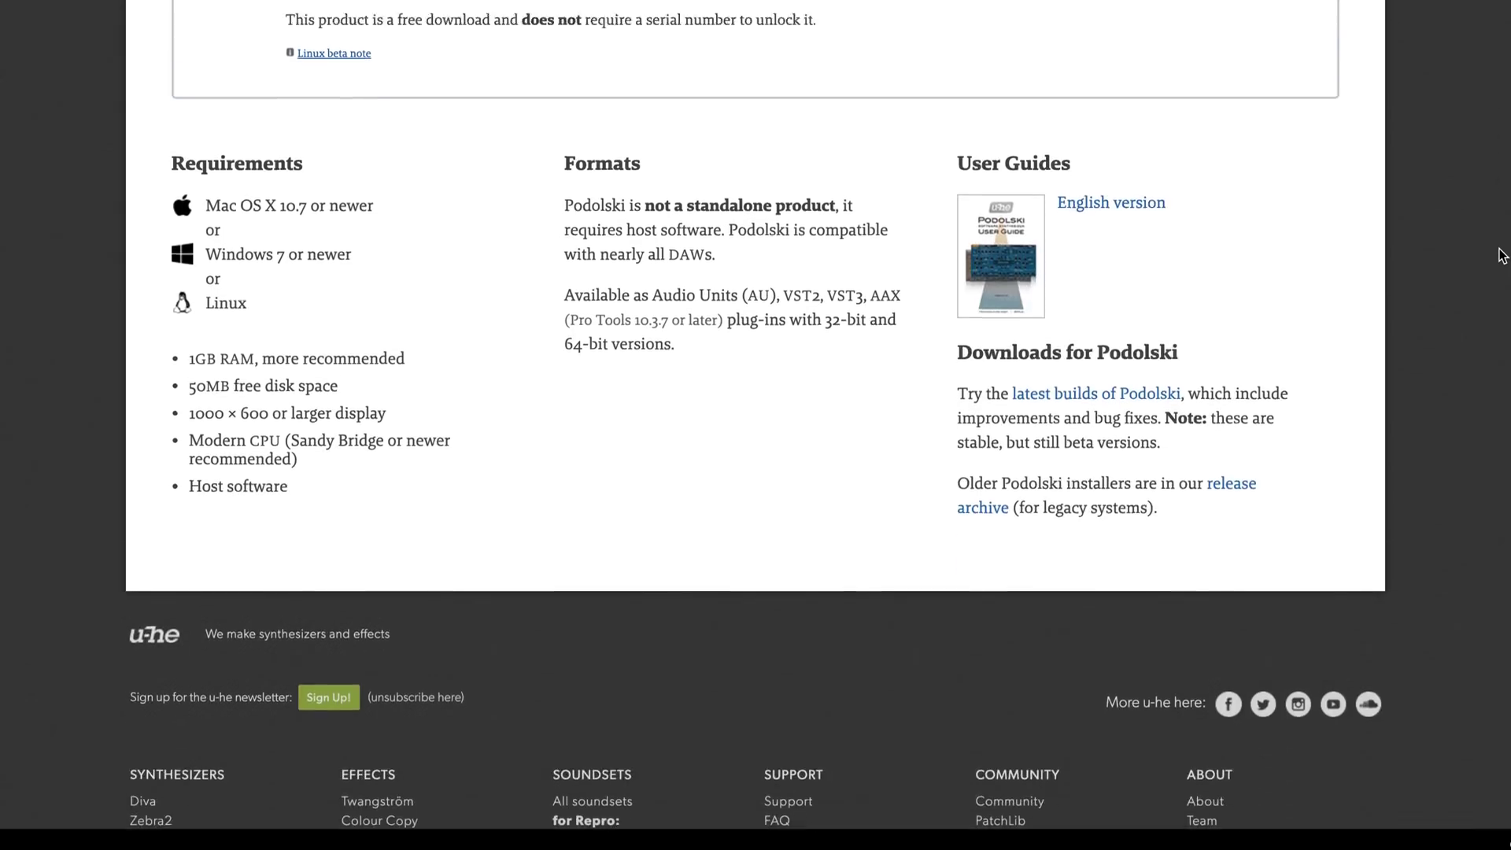
pyautogui.scroll(3, 1501, 255)
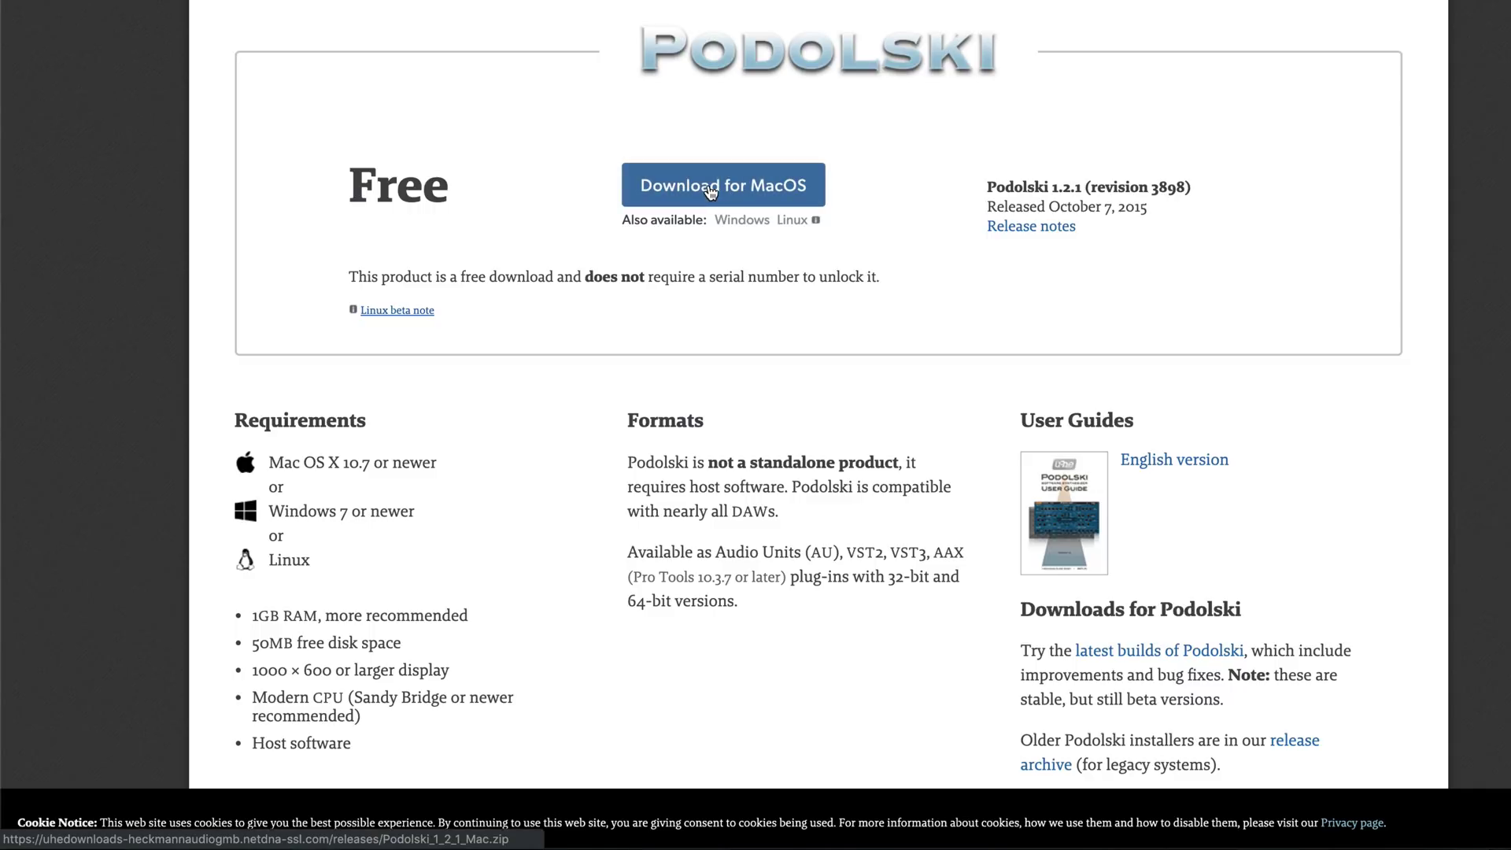
# - Download the Podolski installer for macOS from the u-he product page
pyautogui.click(709, 193)
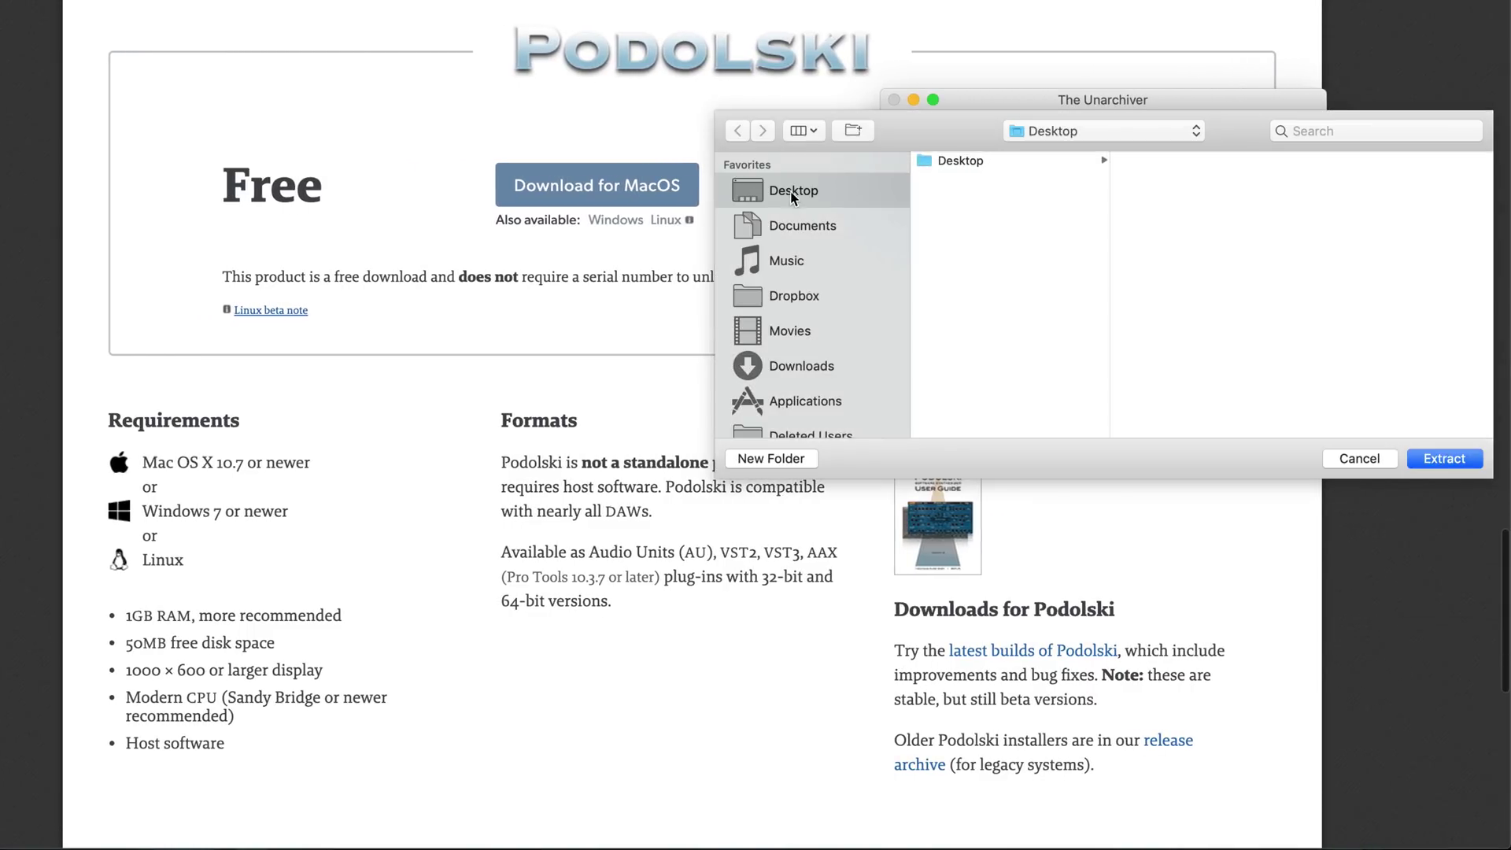
# - Extract the Podolski zip to Desktop, install the package, and load Podolski Stereo in GarageBand
pyautogui.click(1439, 460)
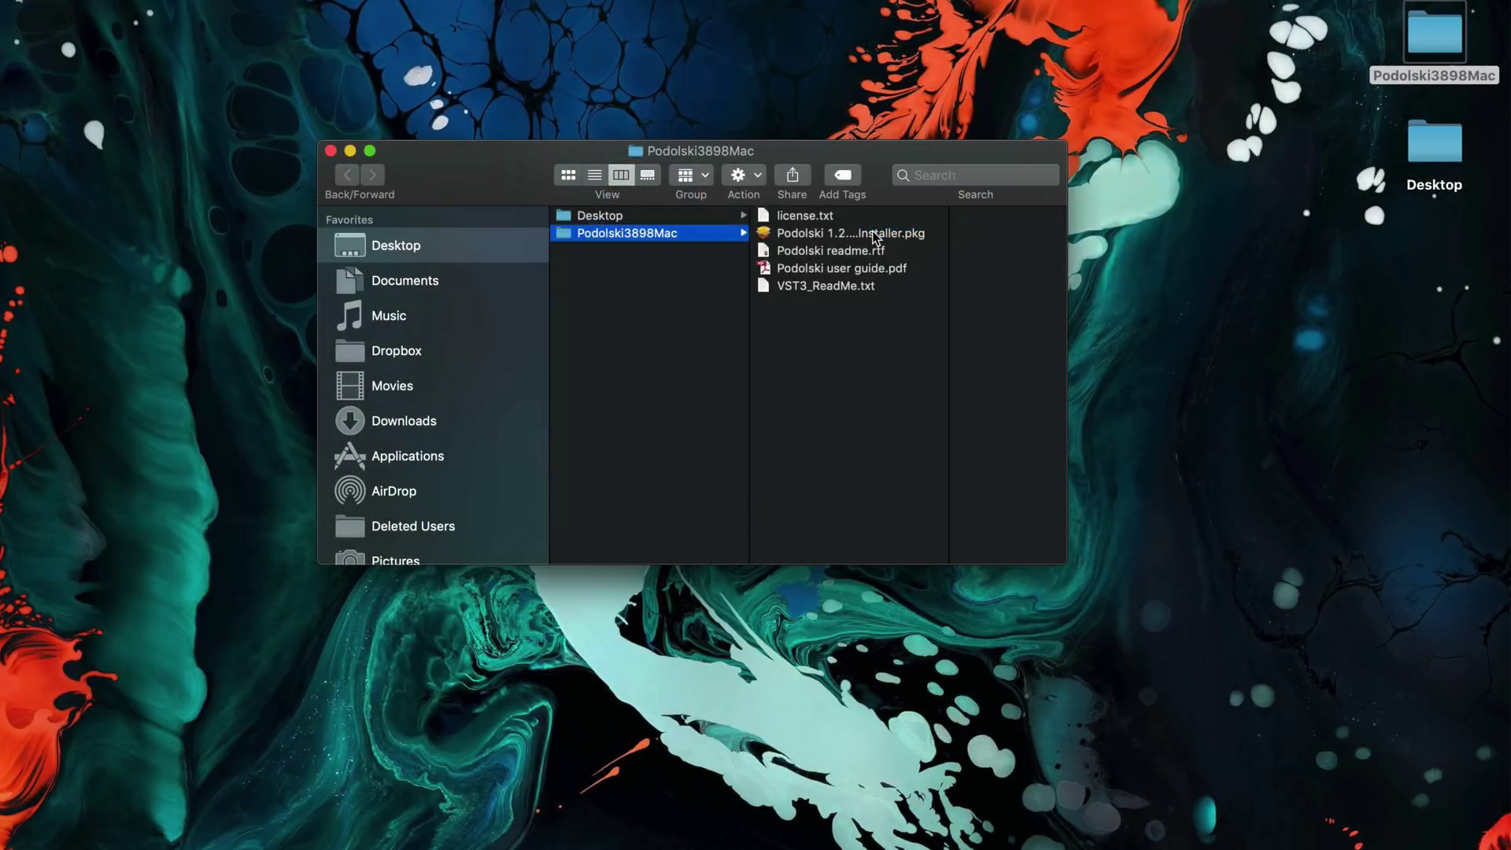
pyautogui.doubleClick(726, 233)
pyautogui.click(923, 604)
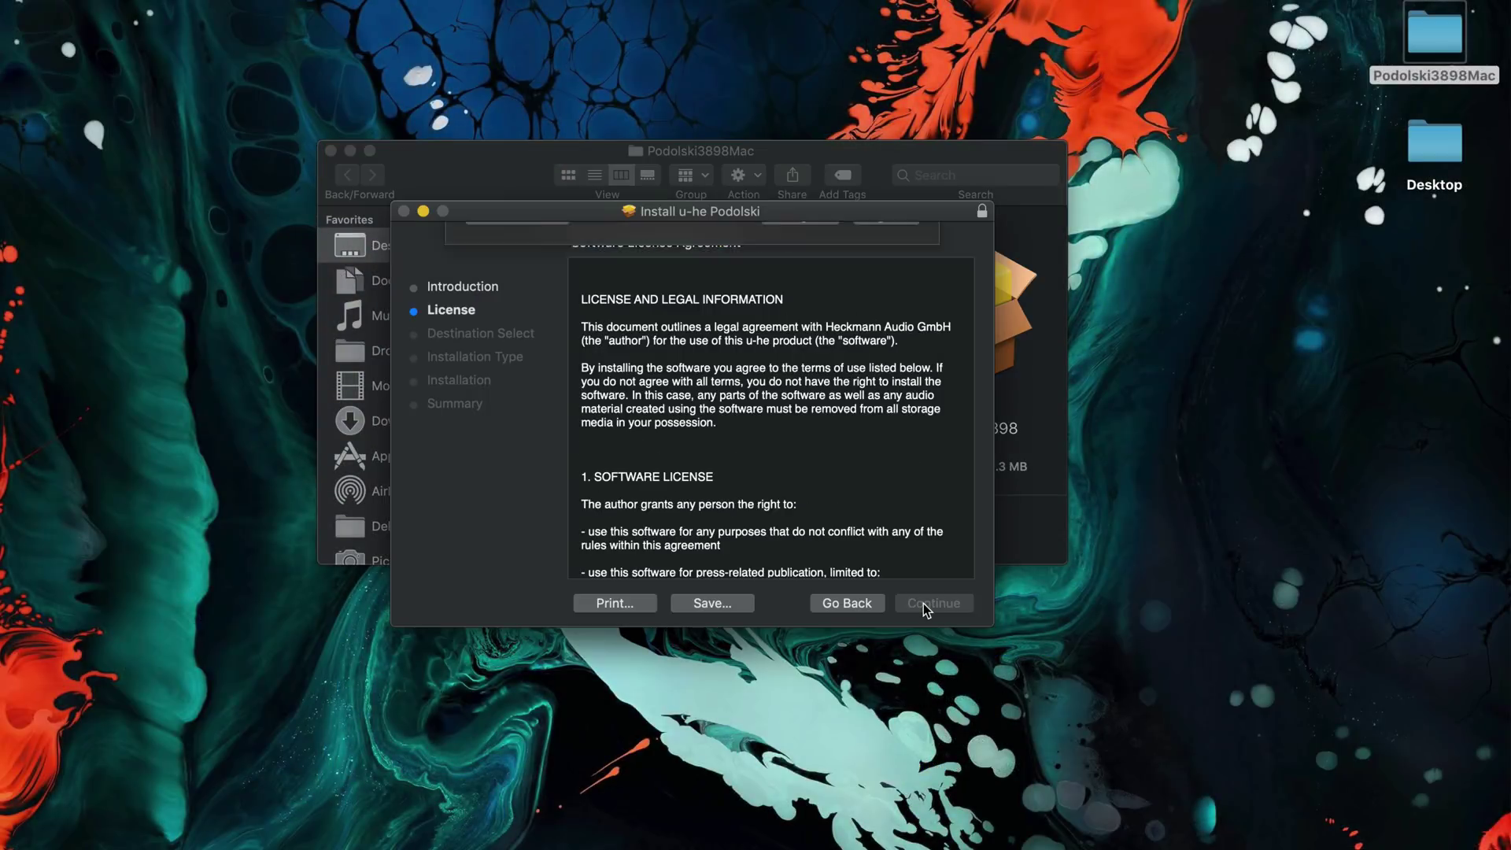
pyautogui.click(885, 371)
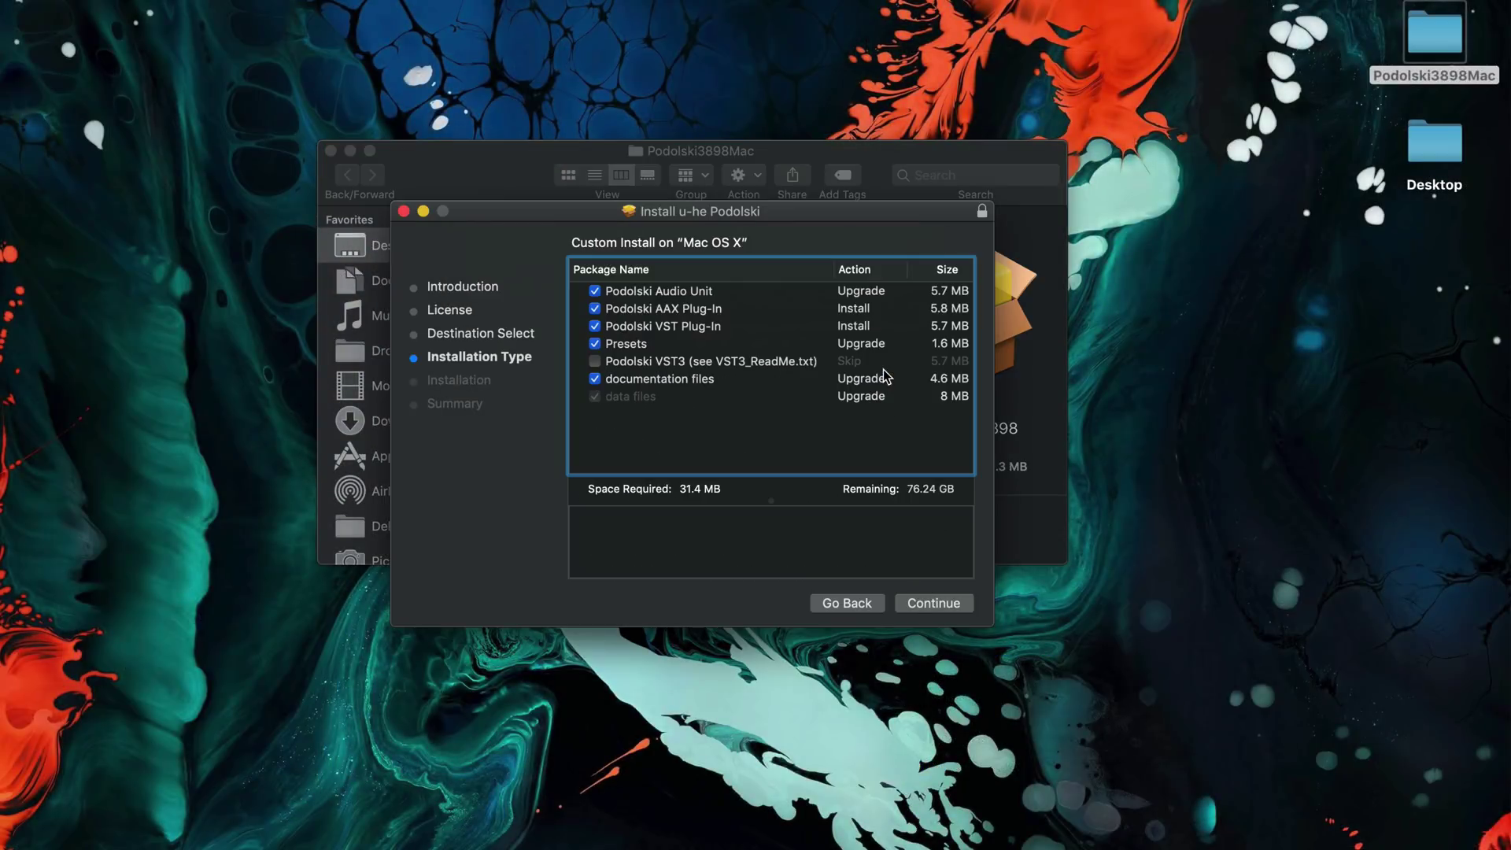
pyautogui.click(924, 605)
pyautogui.write('•••••••••••••')
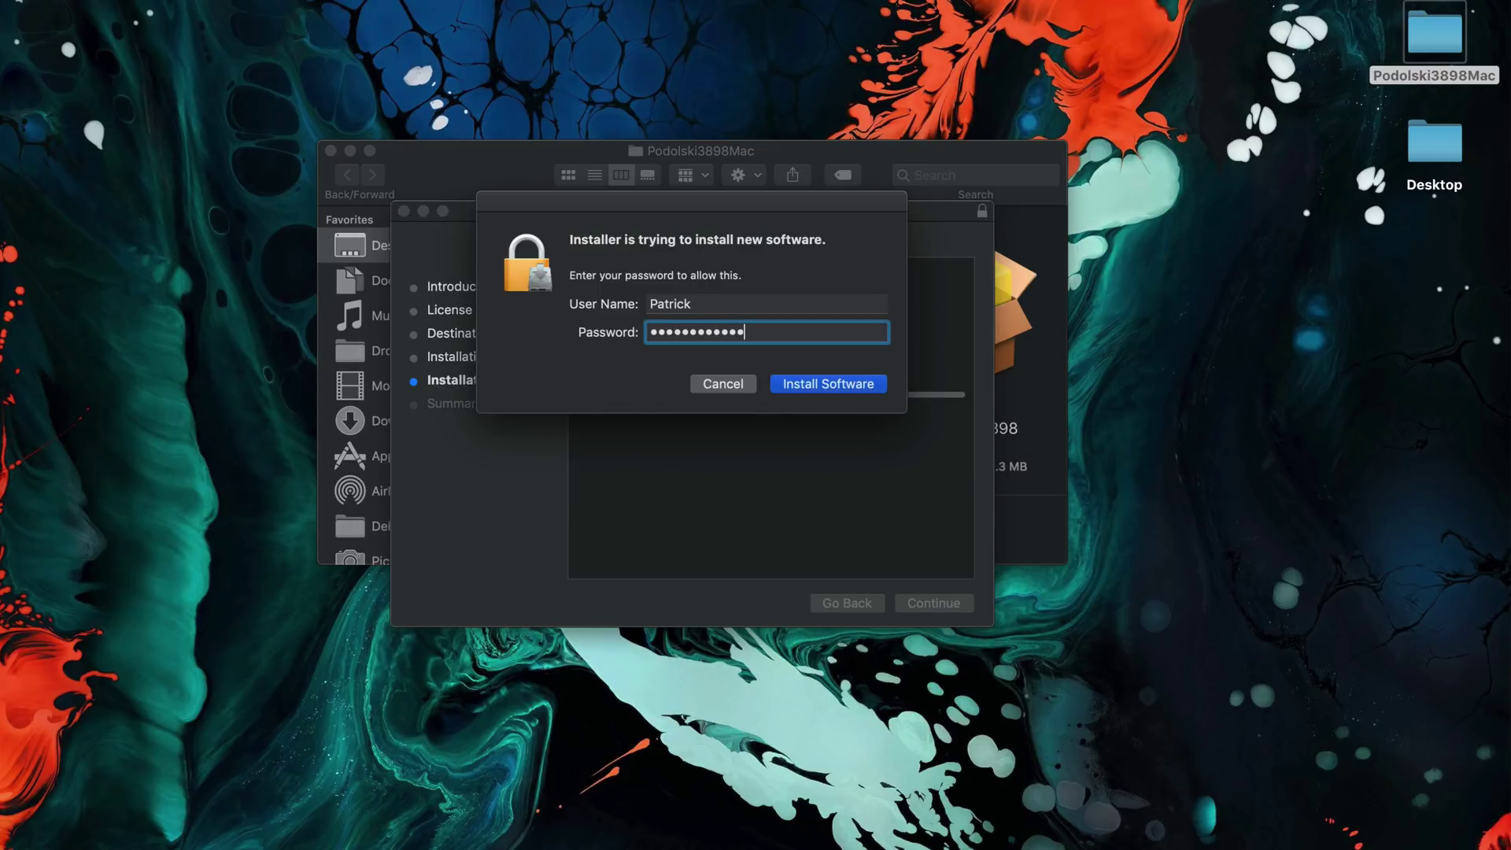
pyautogui.press('Return')
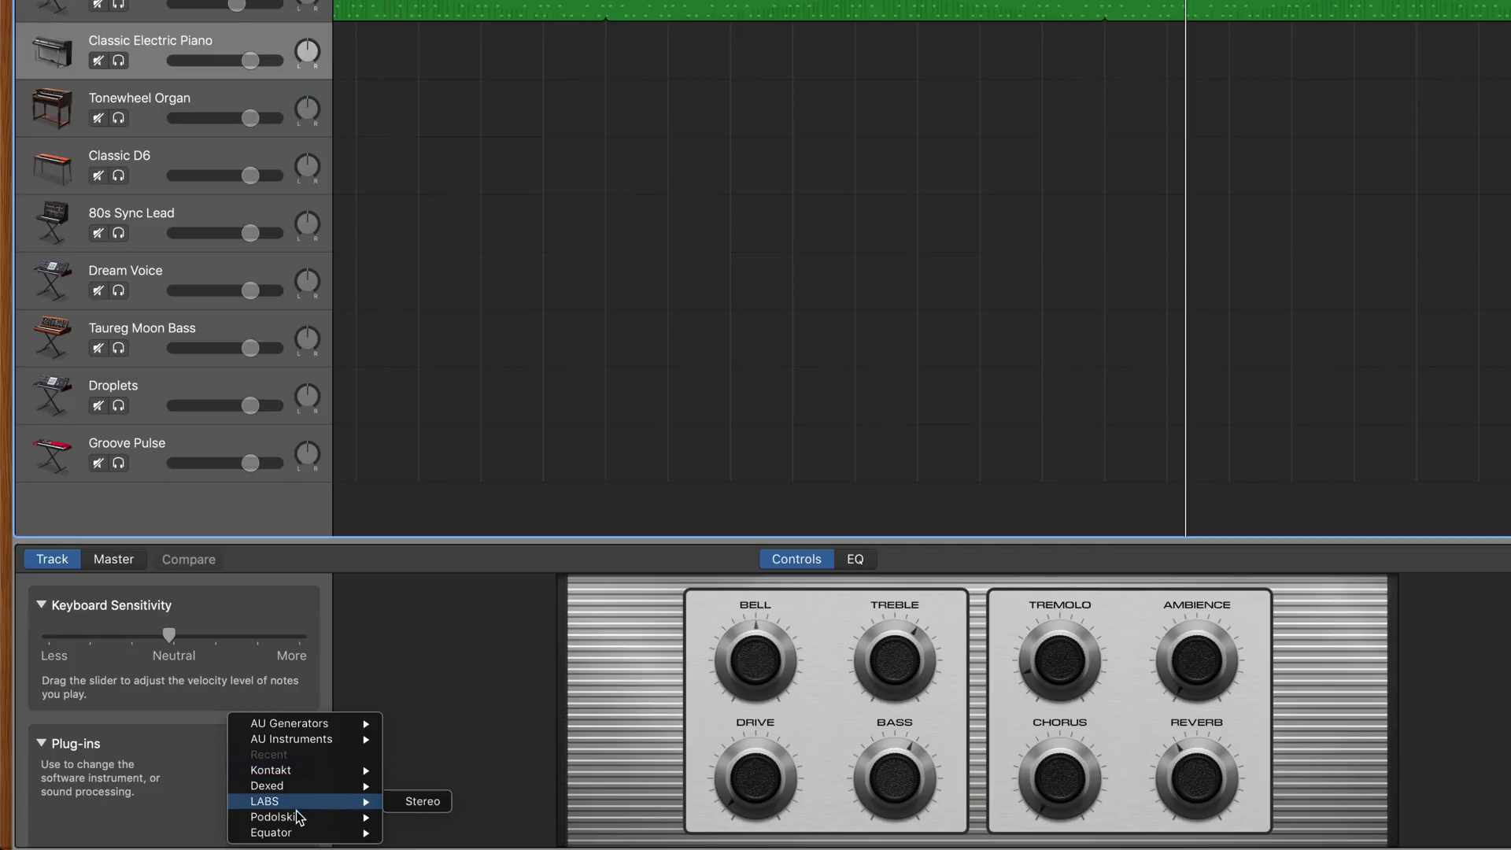
pyautogui.moveTo(284, 817)
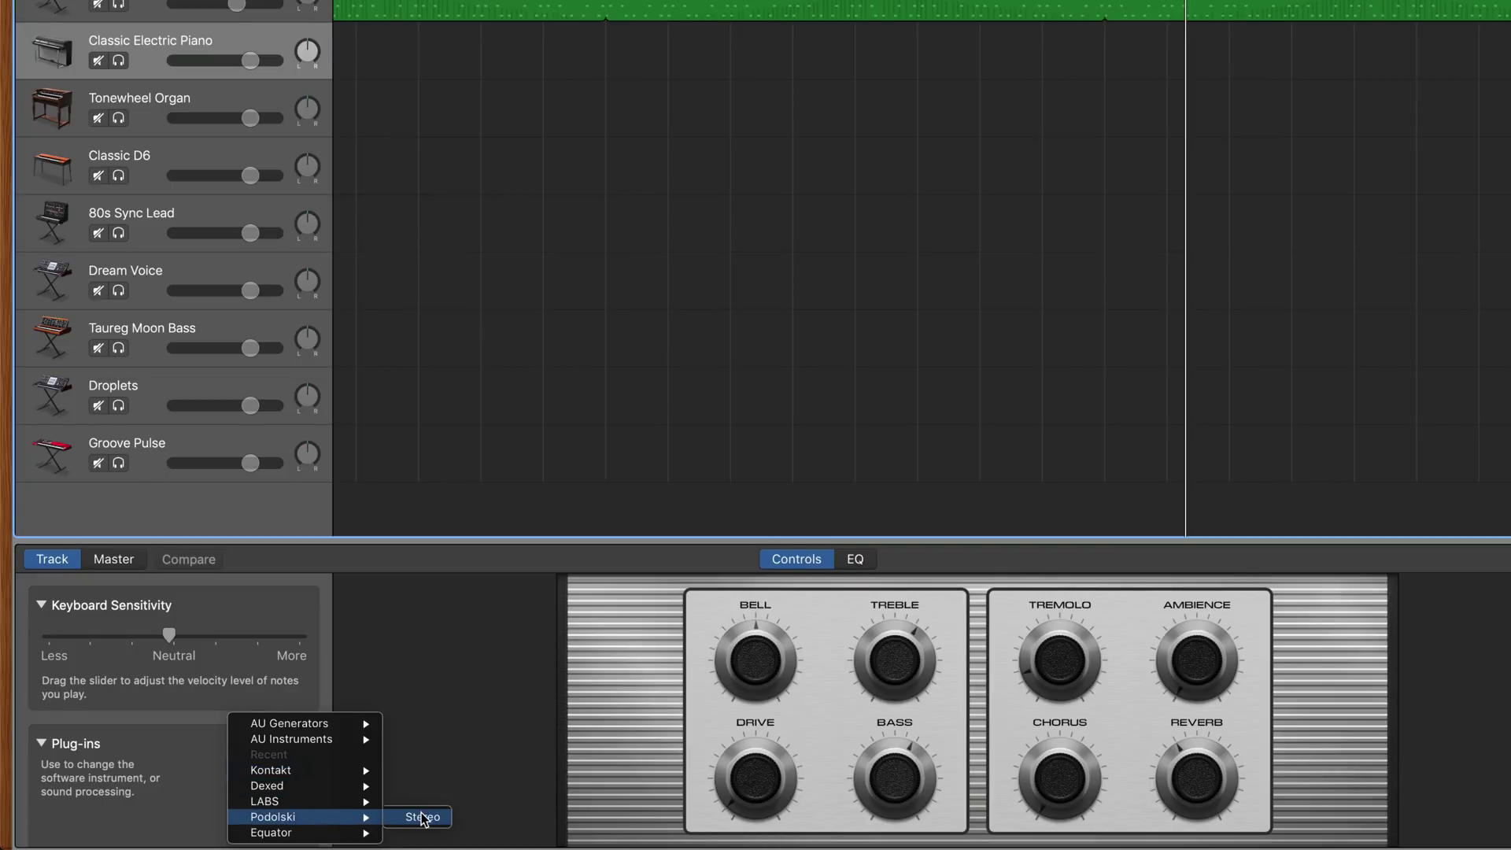
pyautogui.click(422, 818)
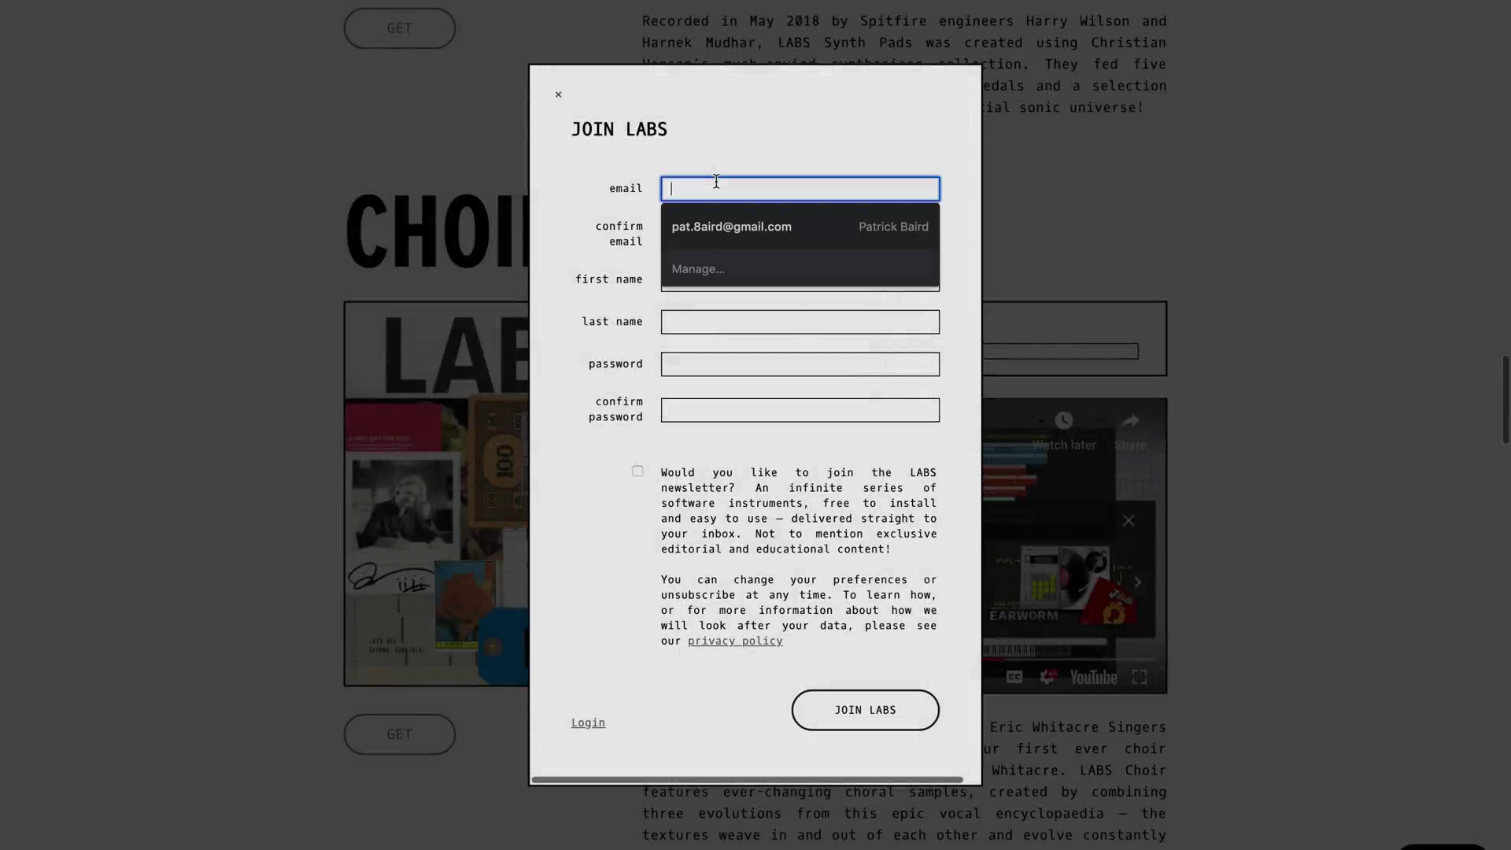
# - Complete the Join LABS form with email, name and a suggested password, and submit it
pyautogui.click(740, 225)
pyautogui.click(694, 370)
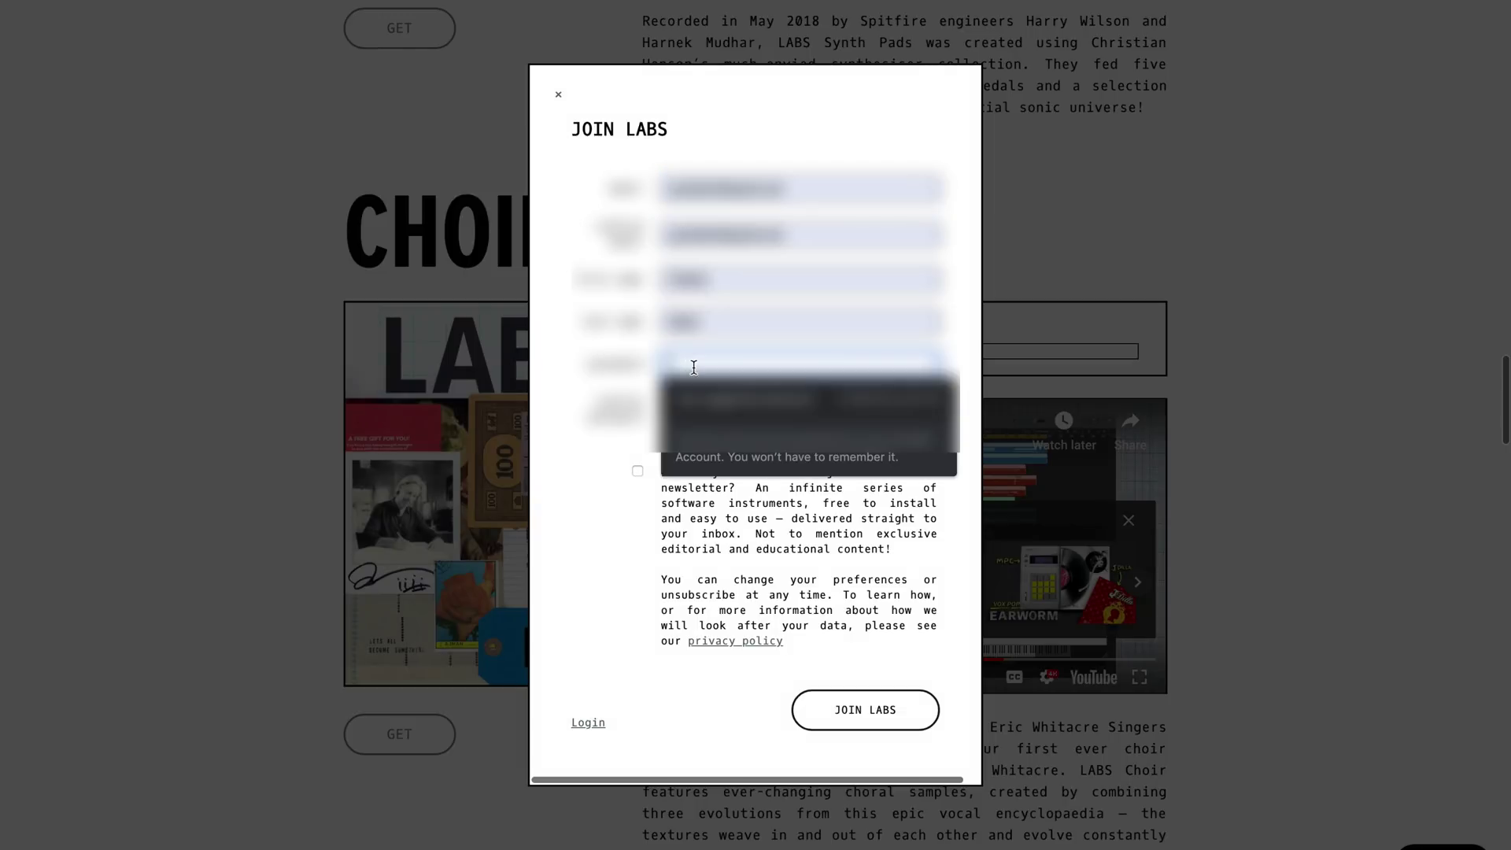
pyautogui.click(685, 400)
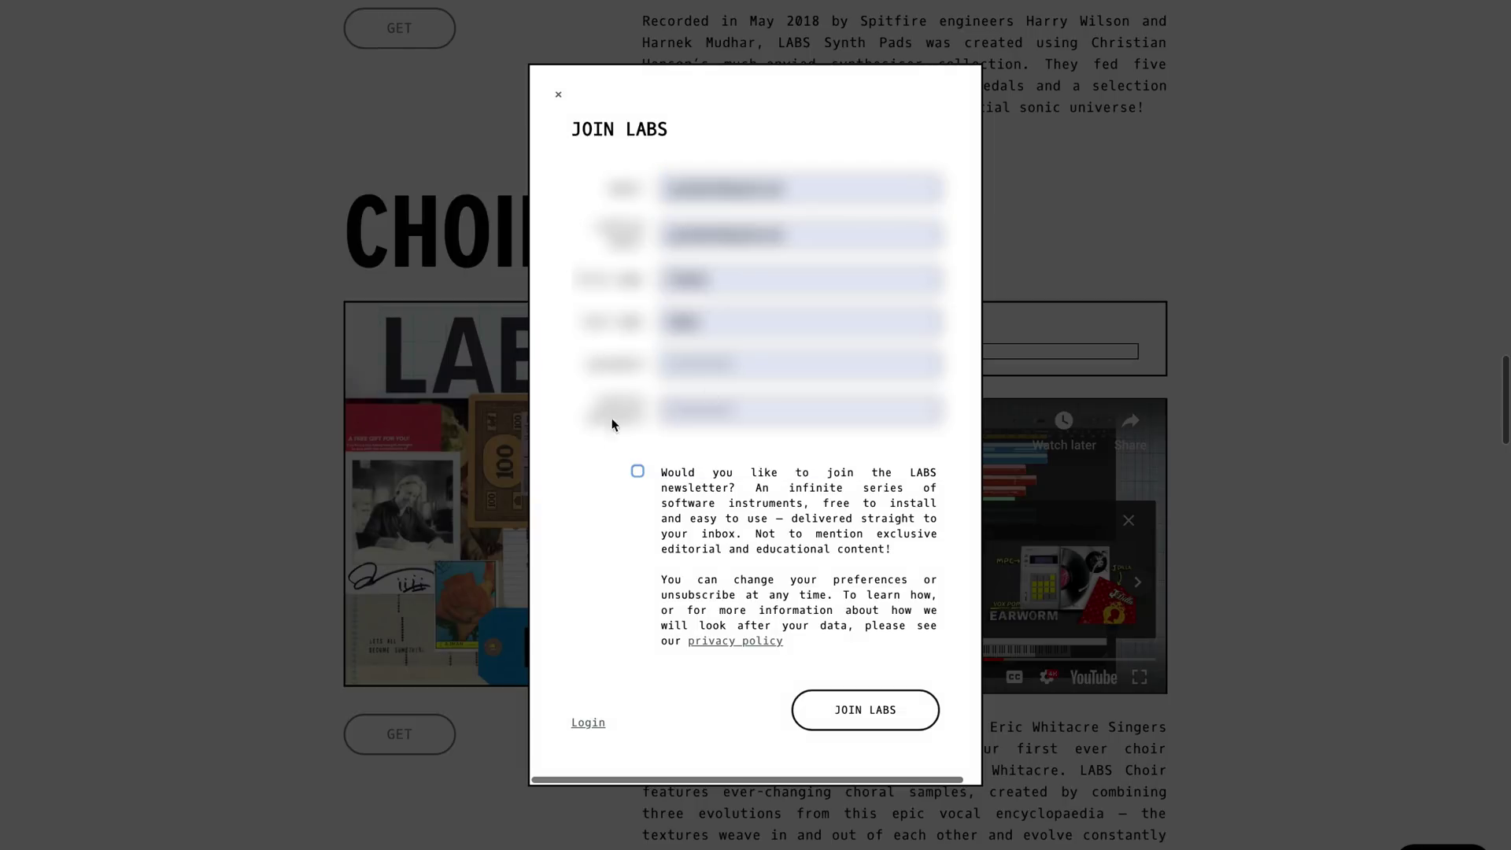
pyautogui.click(877, 711)
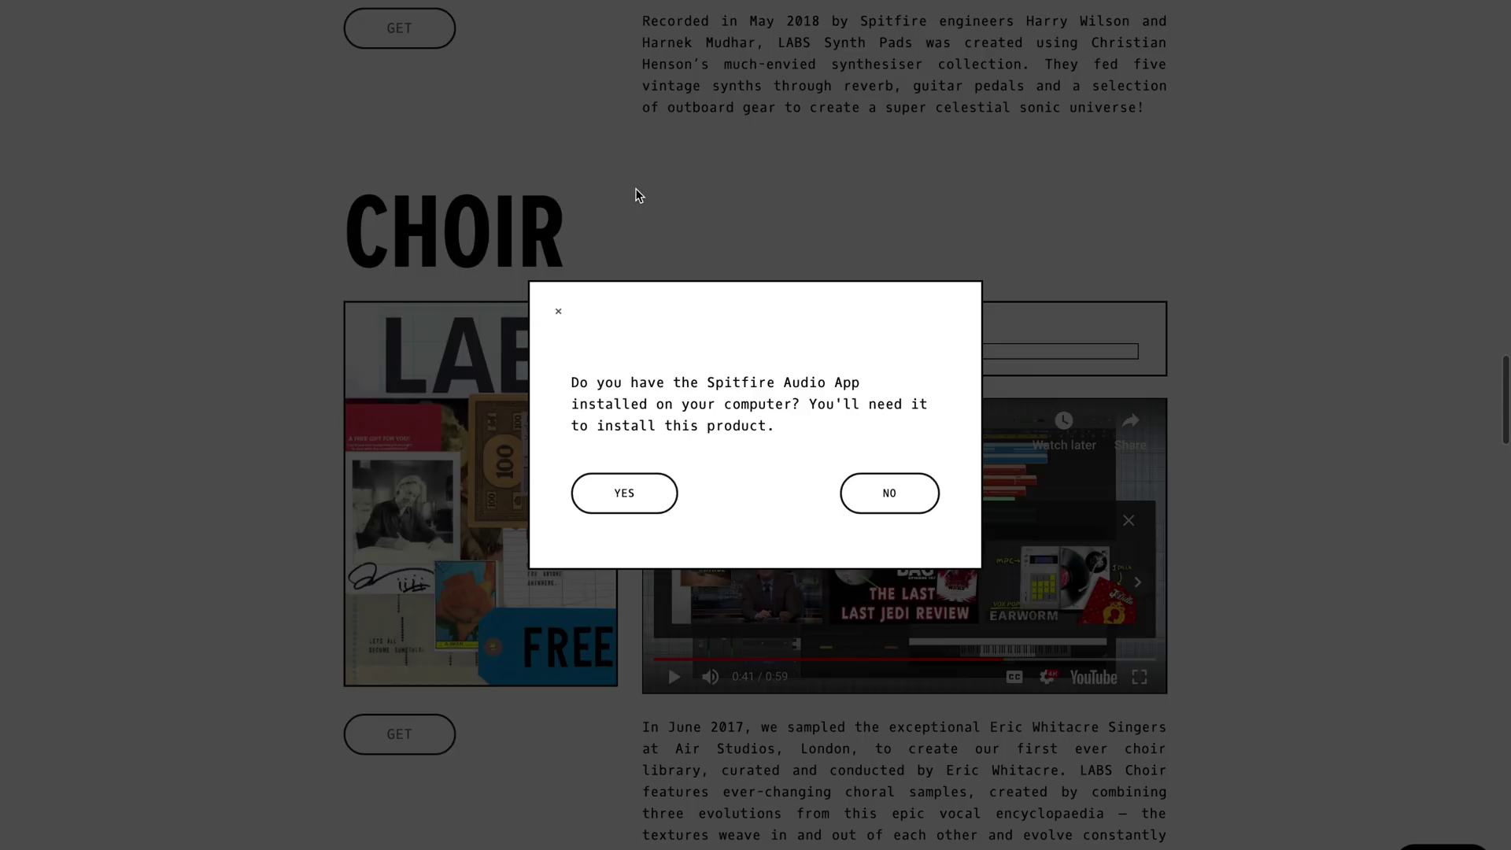
# - Answer NO to app installed, download the Spitfire Audio Mac app, and open its .dmg
pyautogui.click(891, 501)
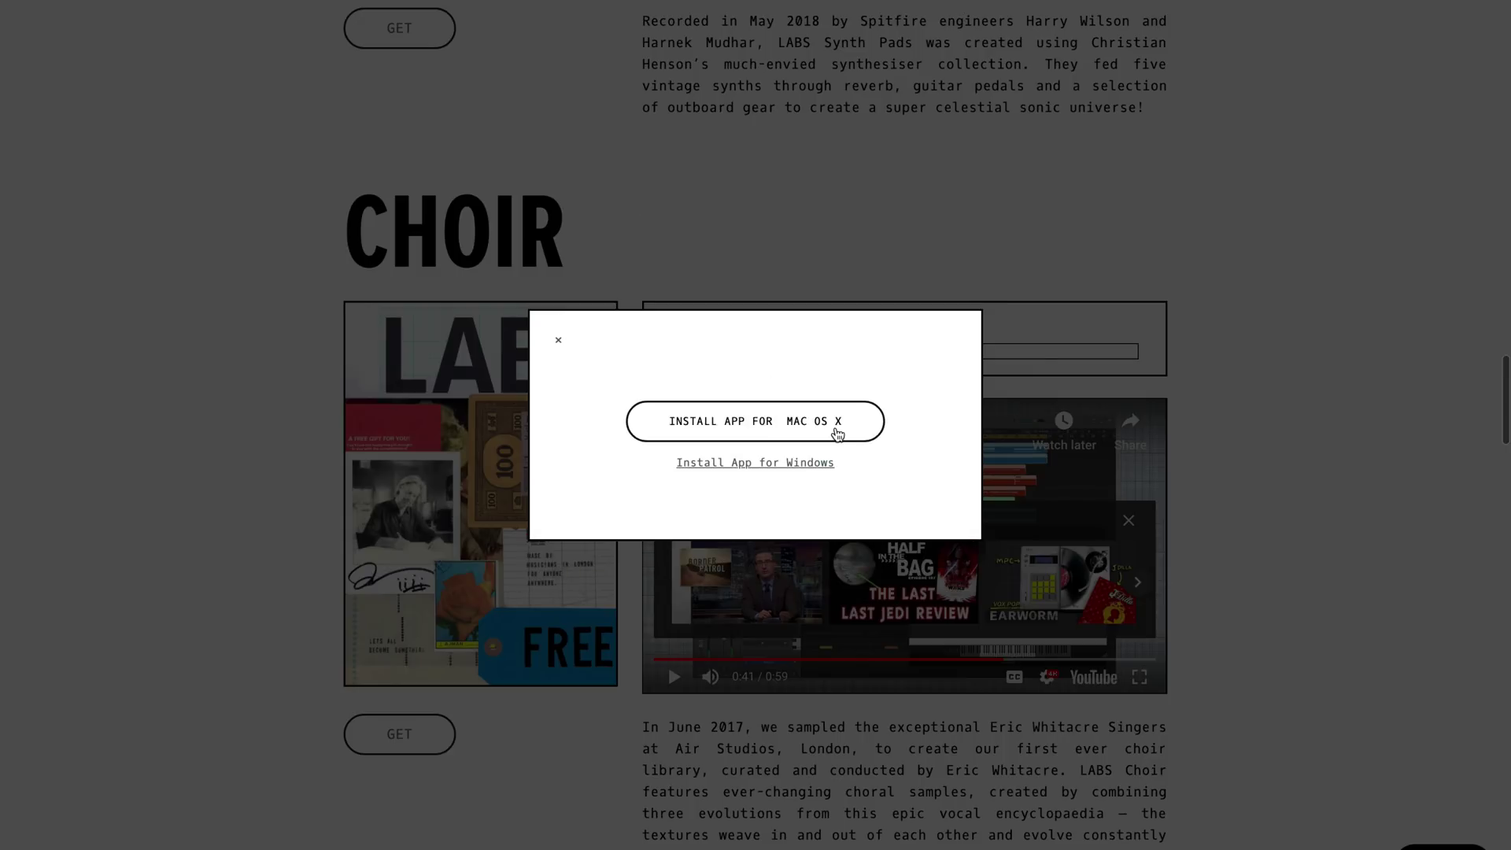
pyautogui.click(836, 427)
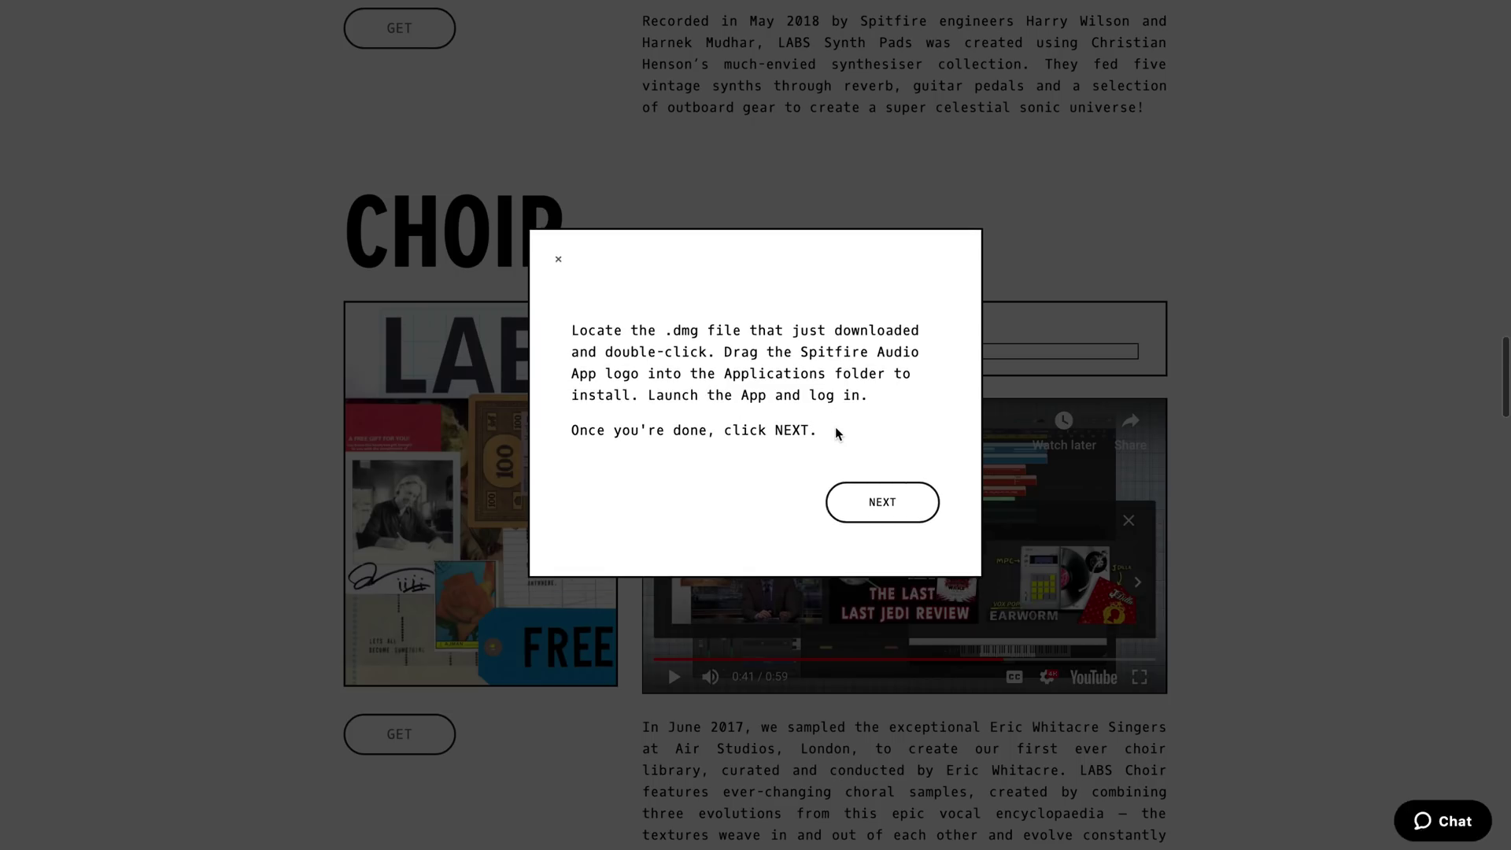
pyautogui.click(1228, 827)
pyautogui.click(1269, 730)
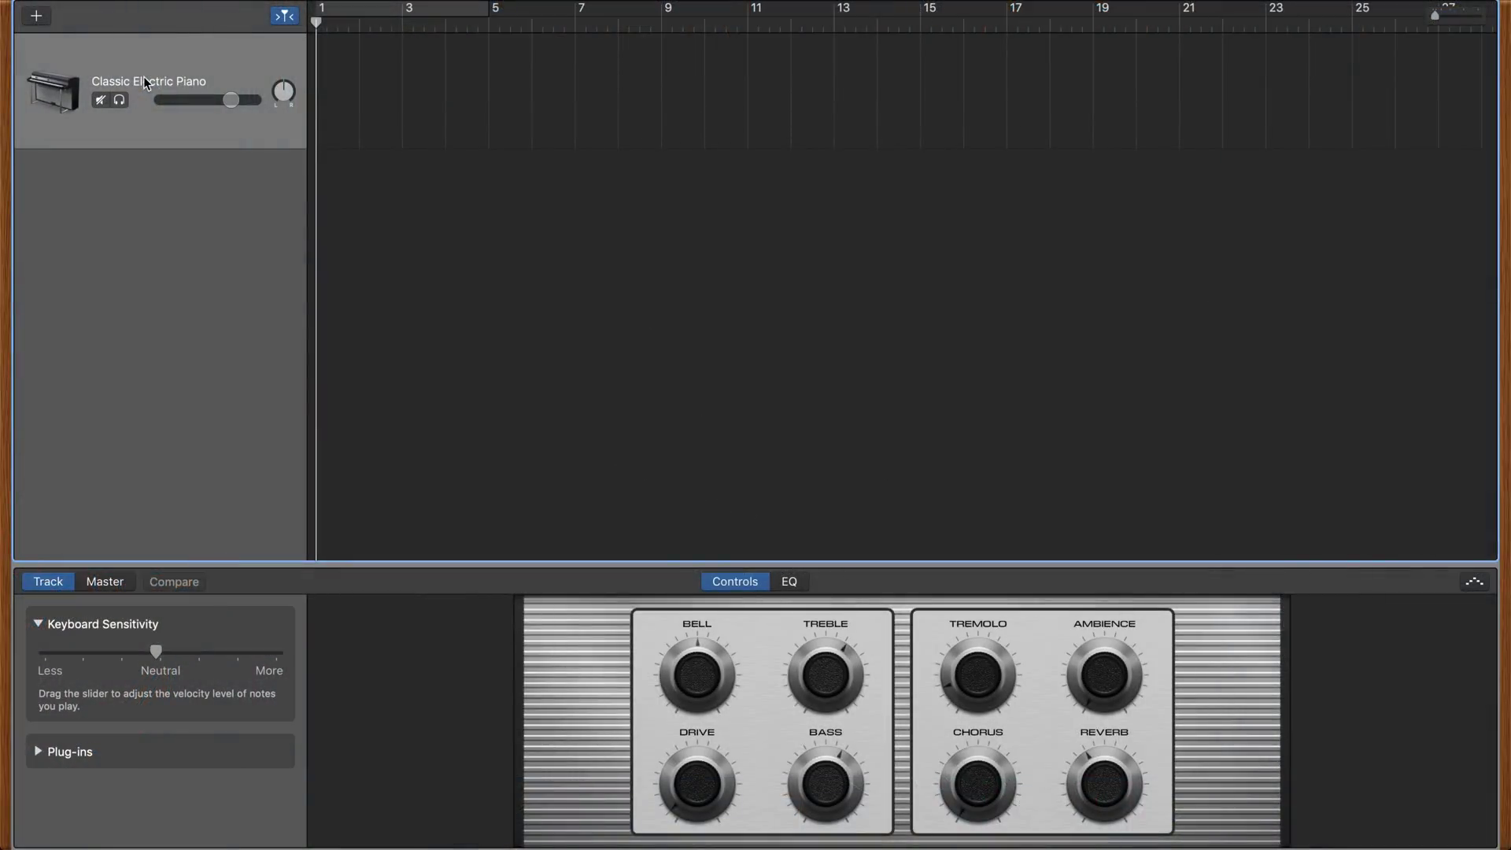
# - Expand Plug-ins and browse AU Instruments > Spitfire Audio > LABS, then close the menu unchanged
pyautogui.click(36, 753)
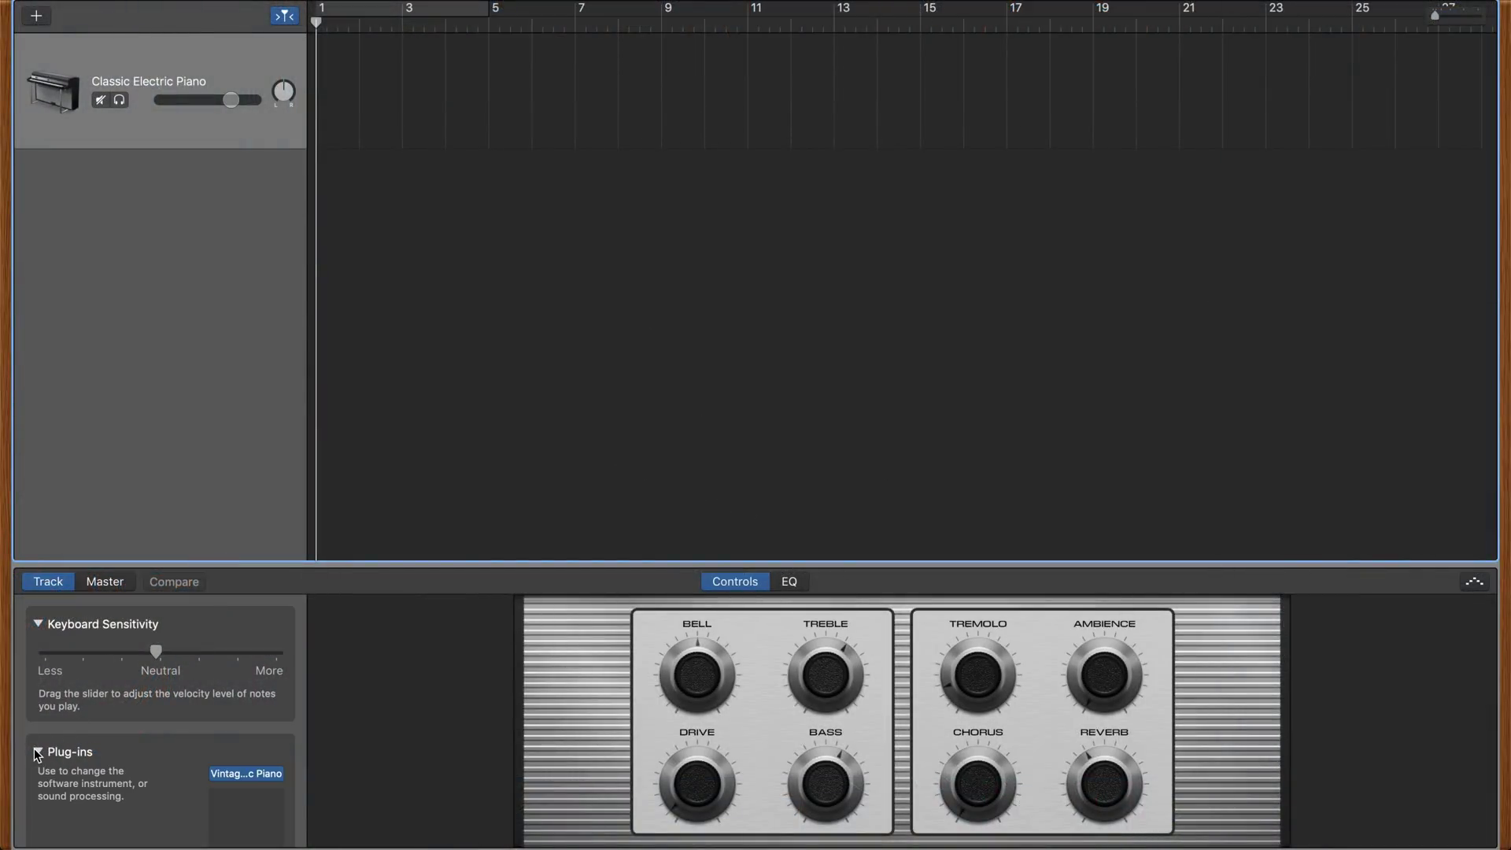
pyautogui.scroll(-2, 138, 757)
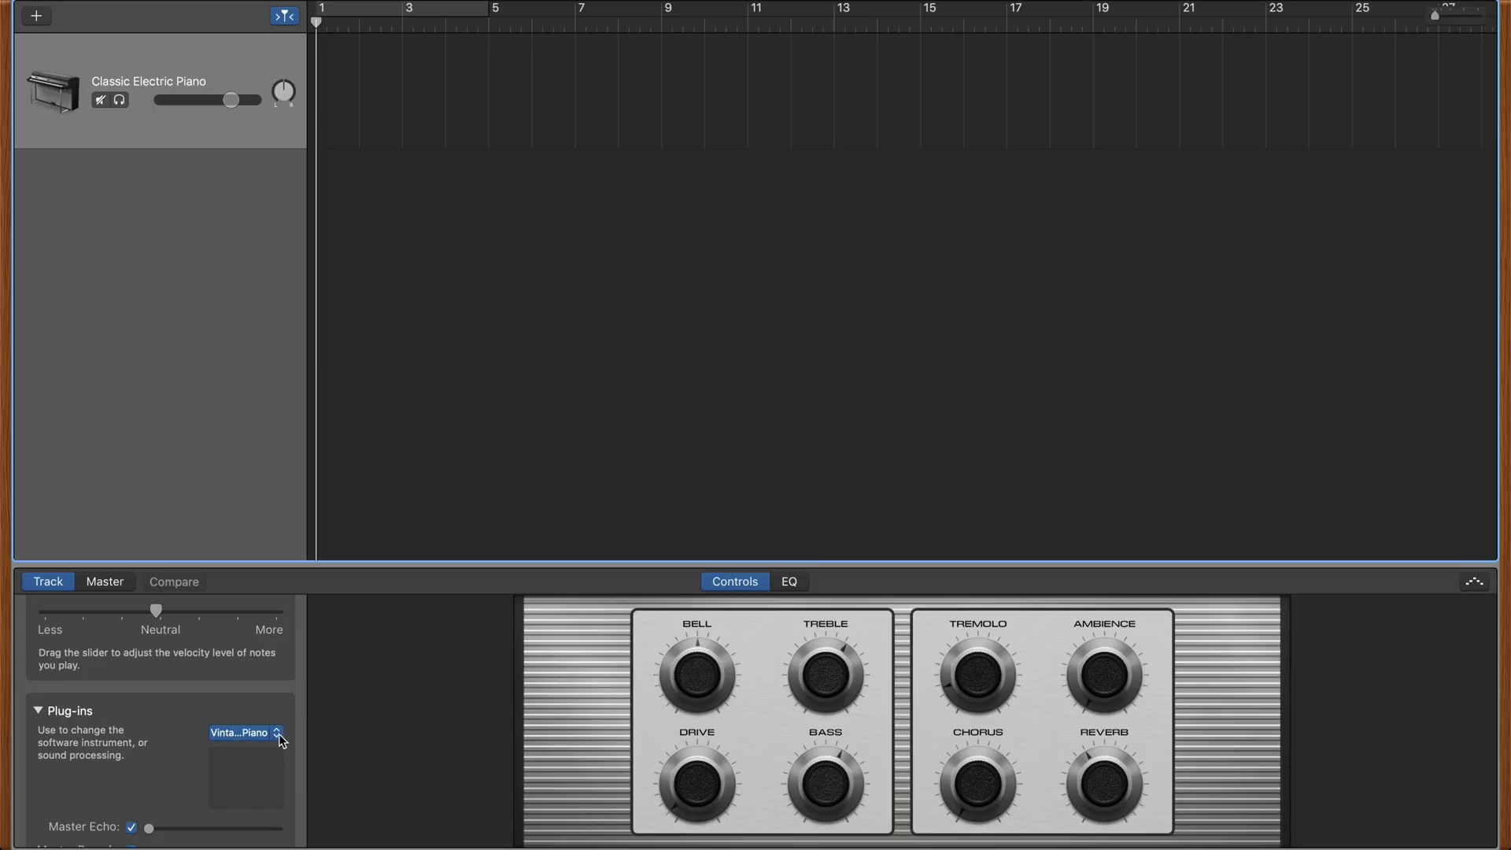
pyautogui.click(281, 740)
pyautogui.moveTo(270, 746)
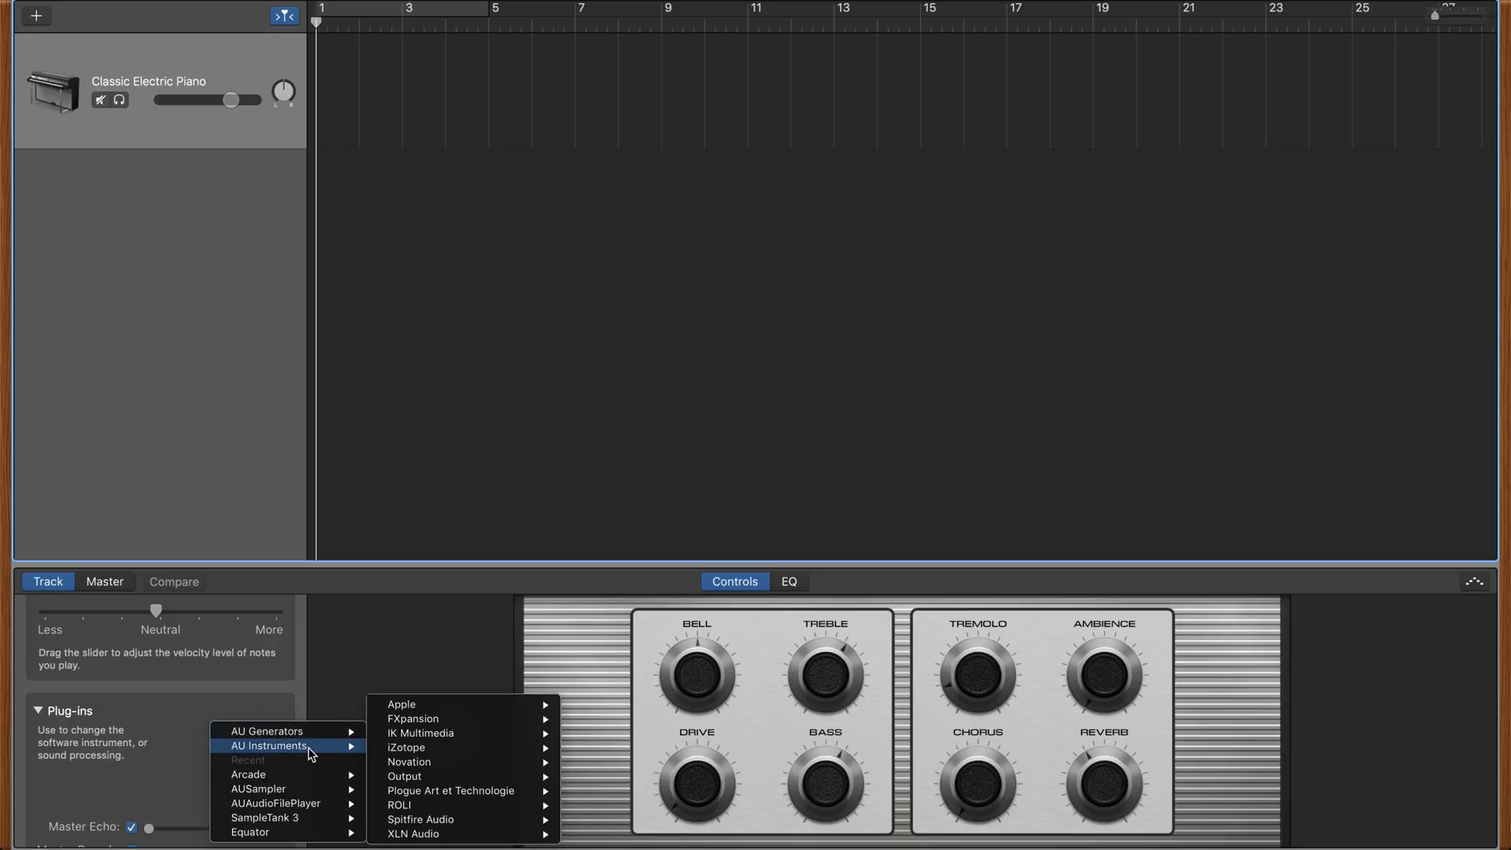
pyautogui.moveTo(421, 820)
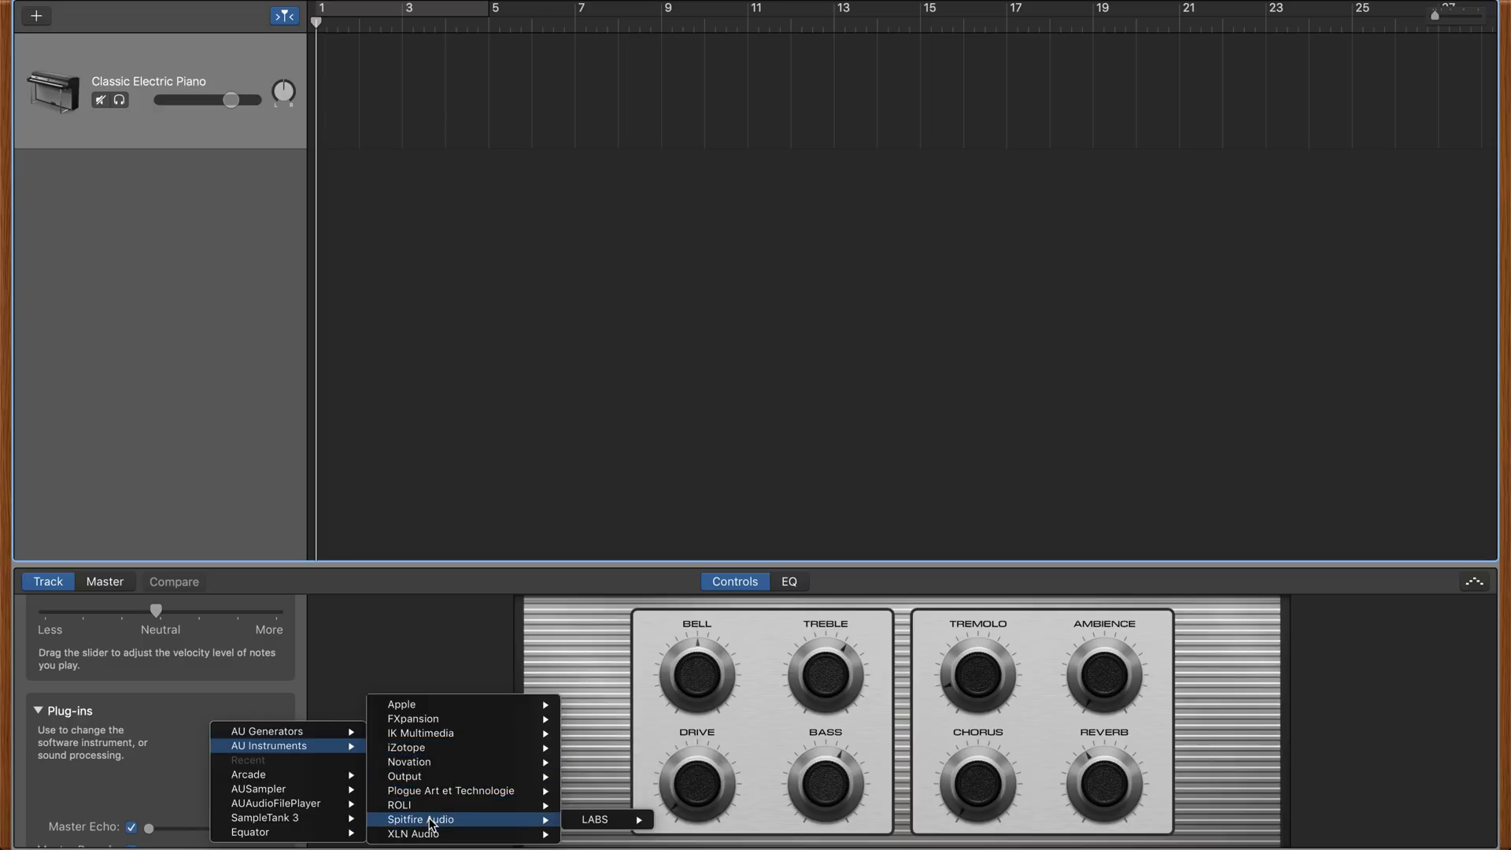
pyautogui.click(596, 827)
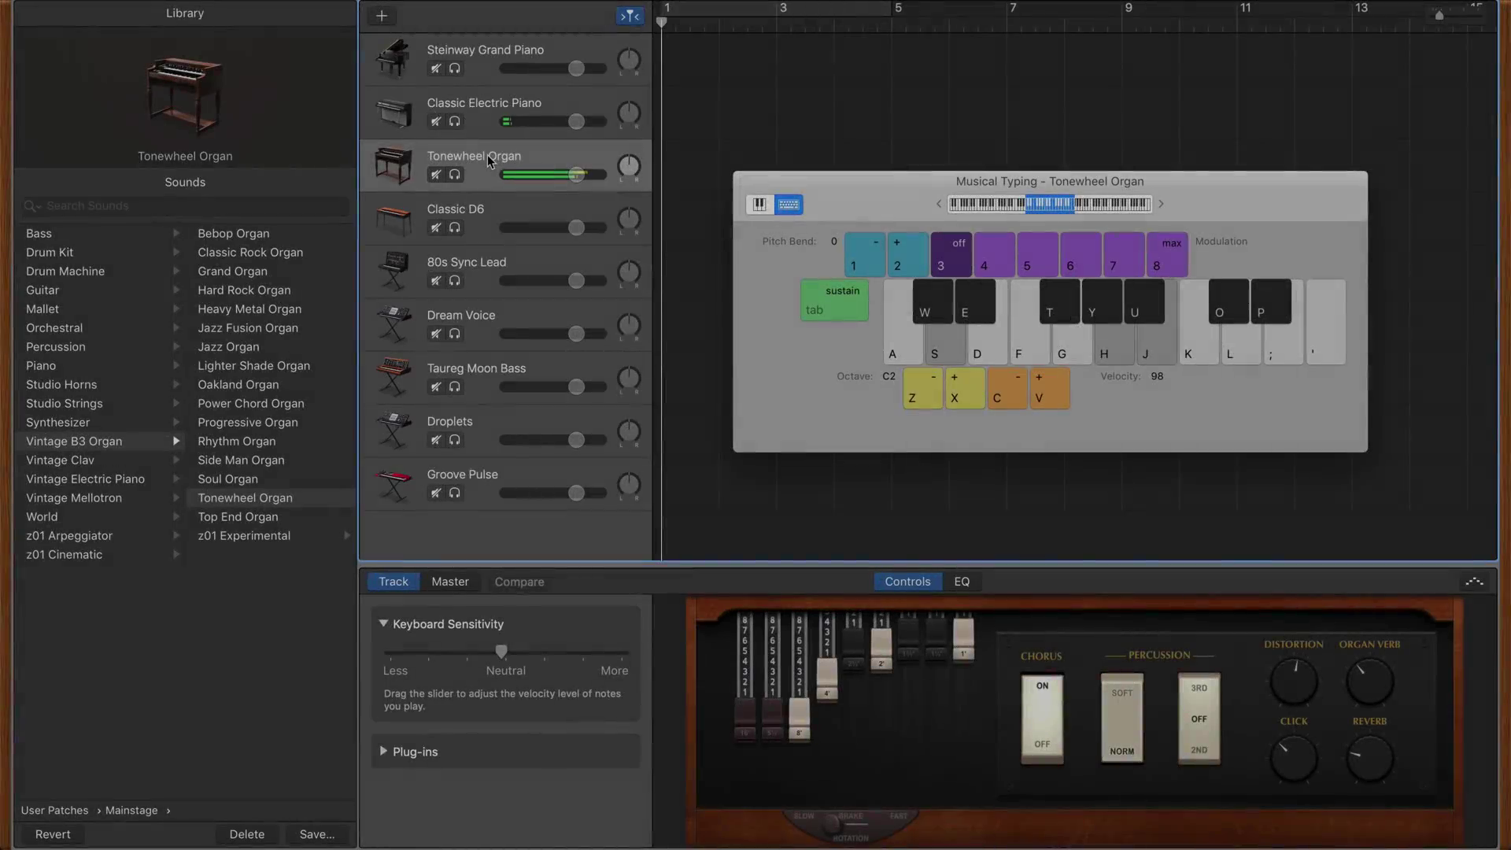
# - Play organ notes and a chord using the H, L and semicolon keys
pyautogui.press('h')
pyautogui.press('l')
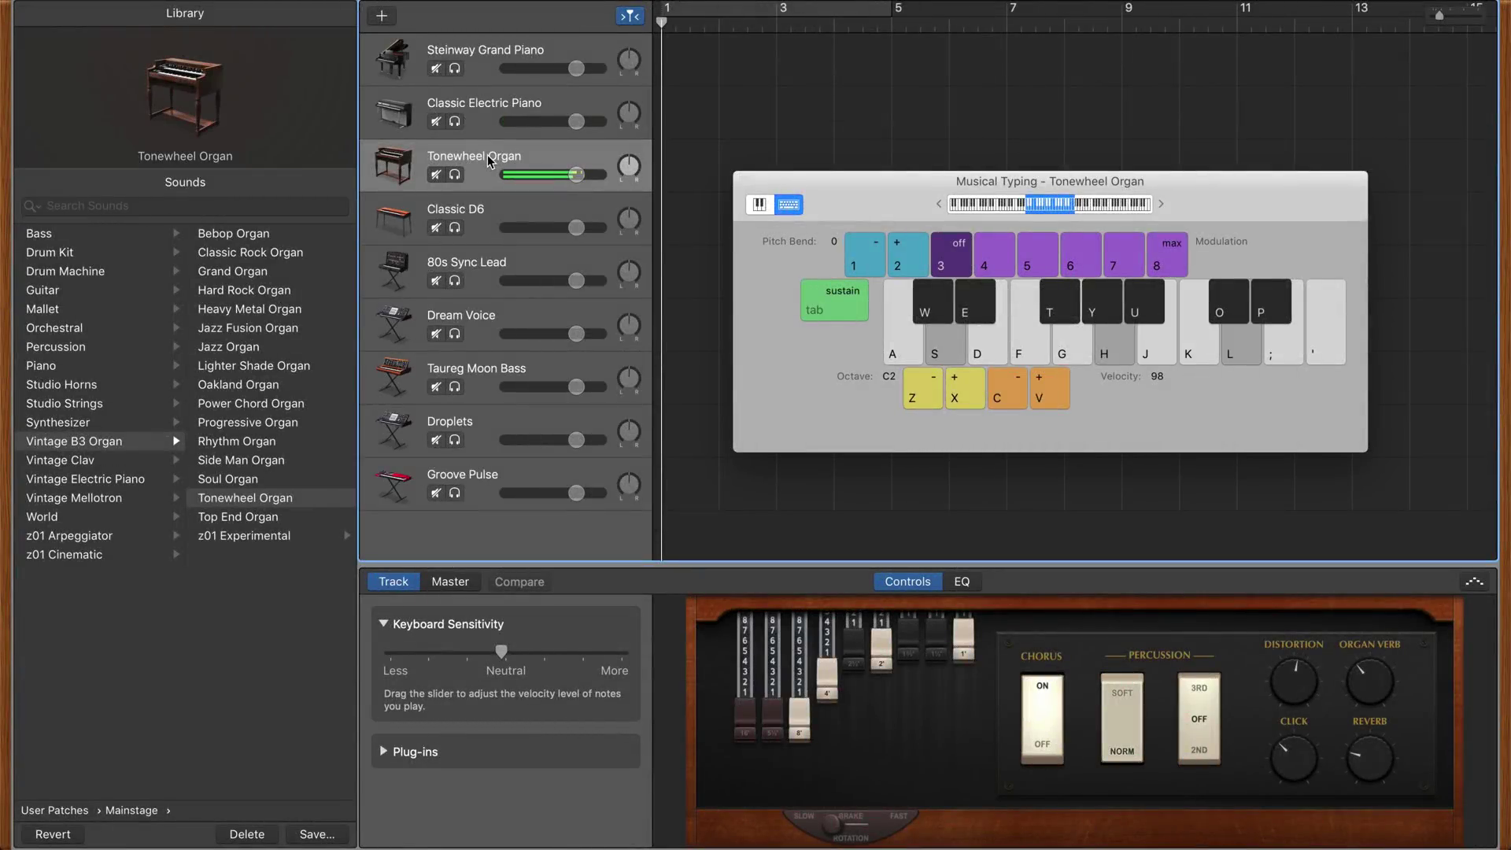
pyautogui.press('h')
pyautogui.press('l')
pyautogui.press('h')
pyautogui.press(';')
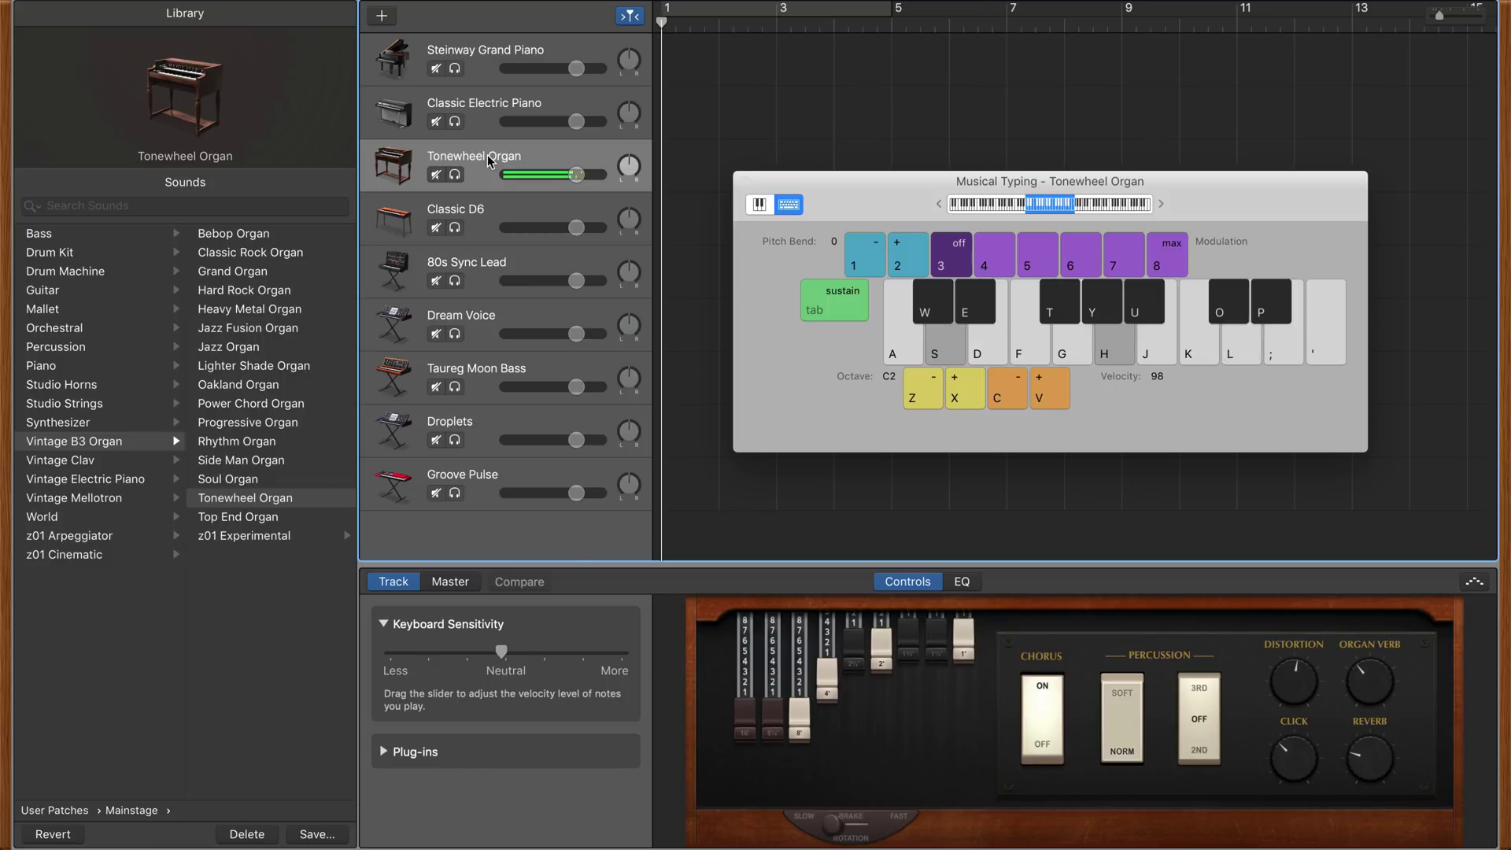